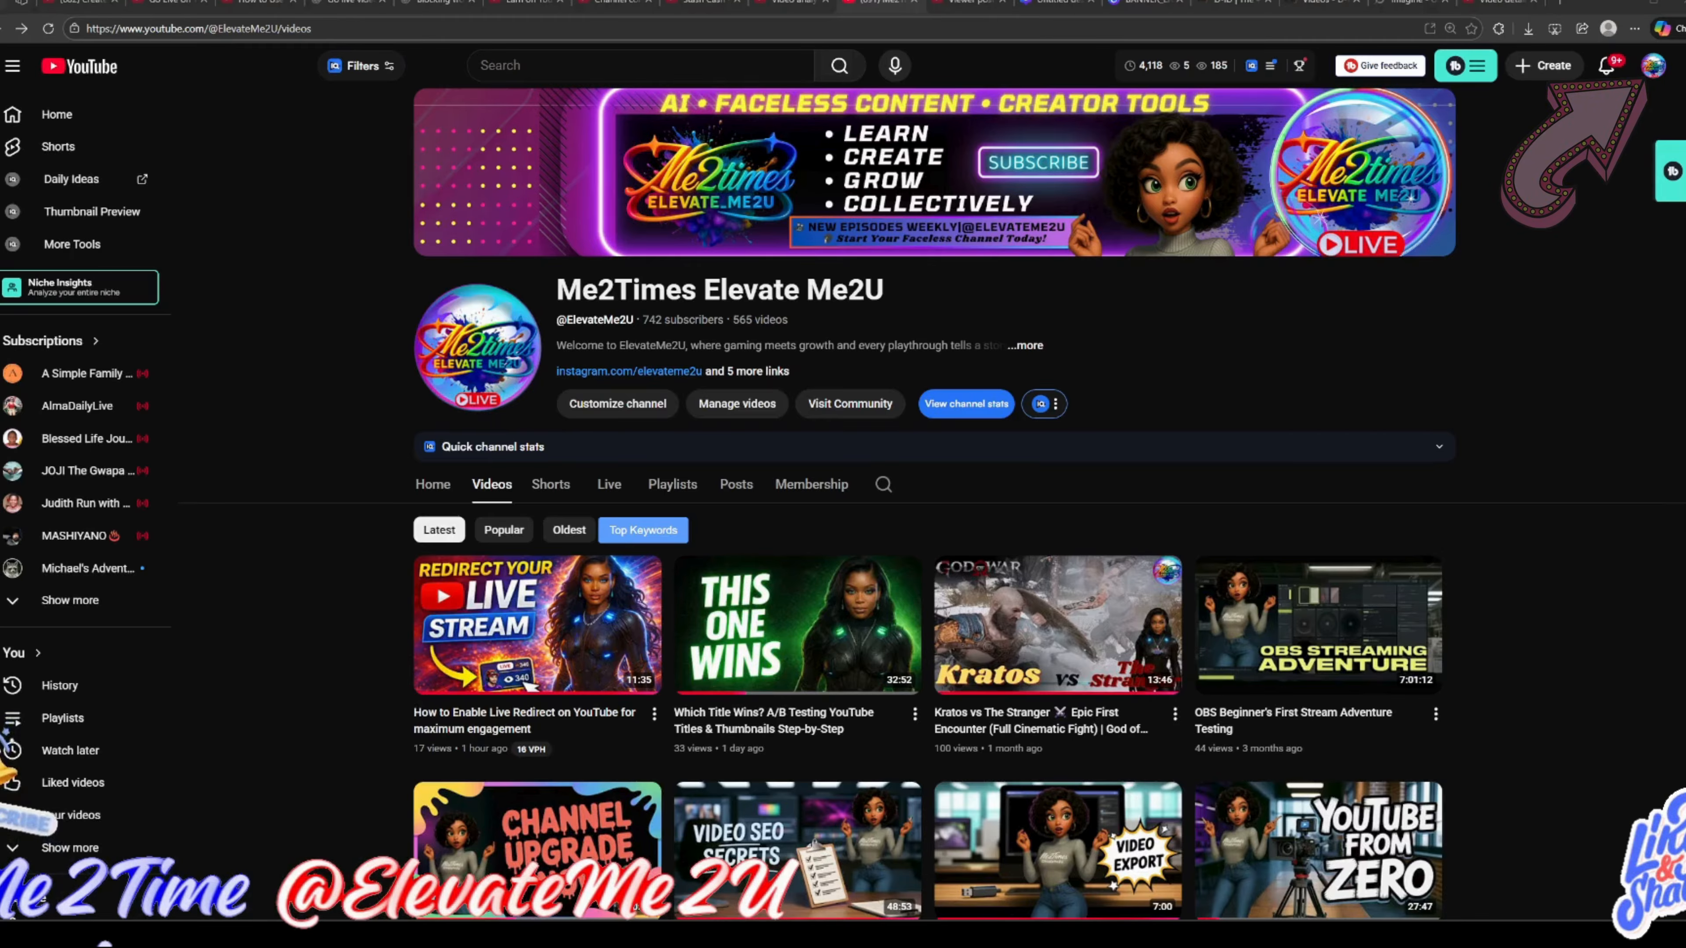
Open the channel's community moderation settings in YouTube Studio.
click(1654, 66)
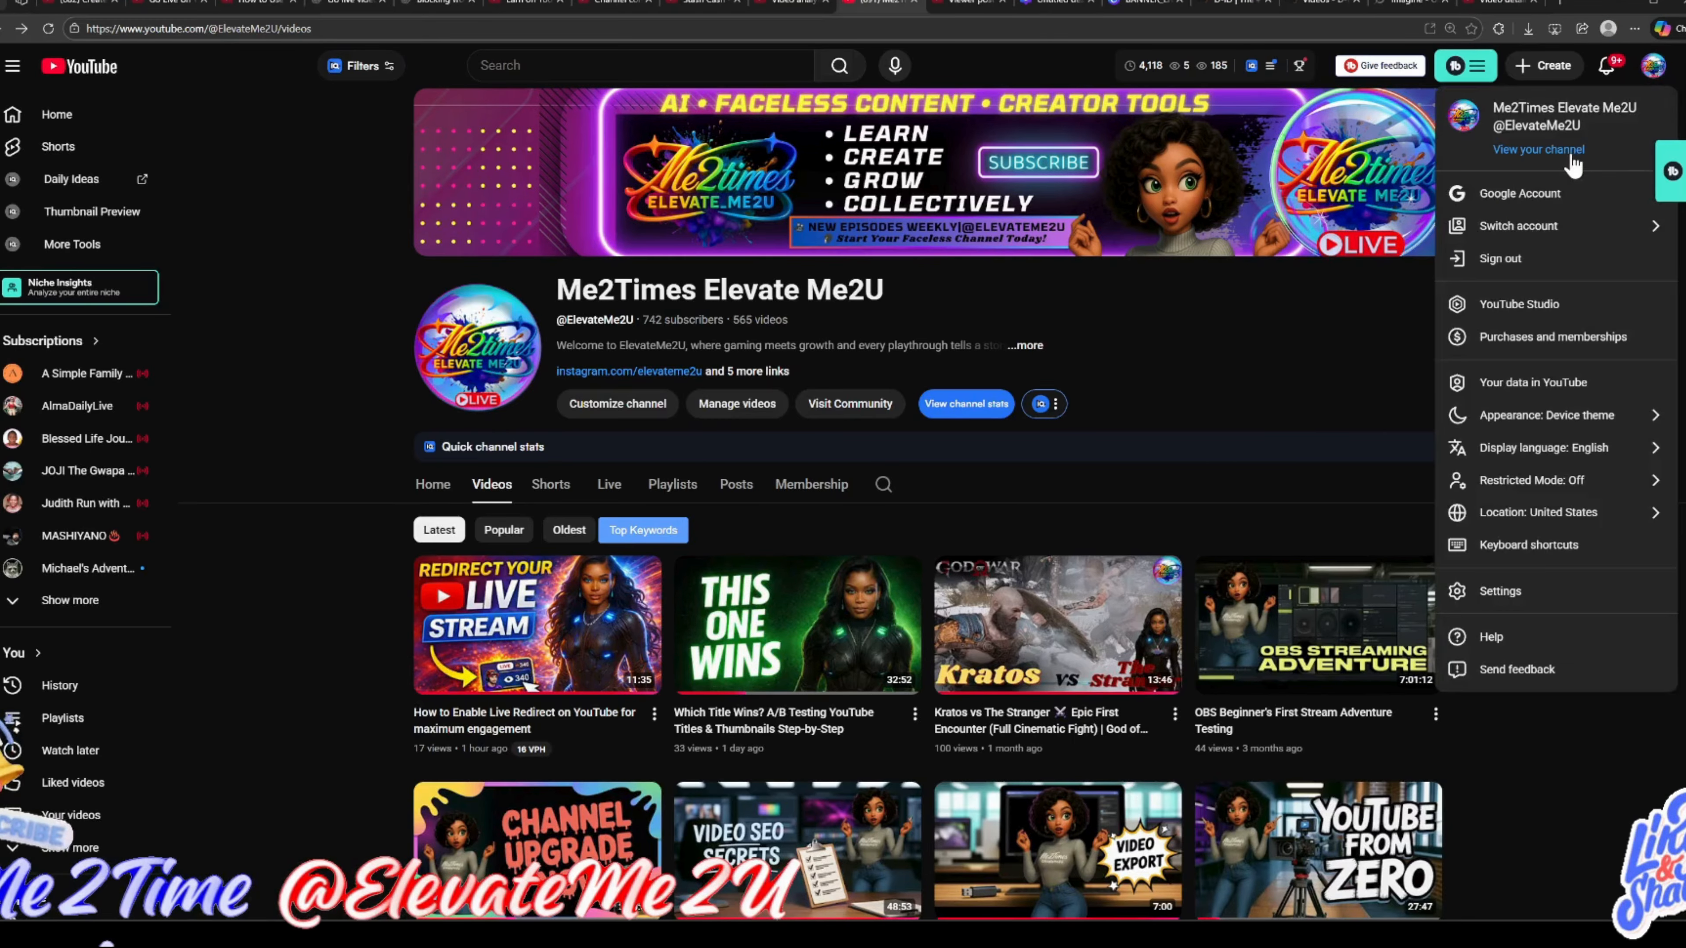
click(1556, 307)
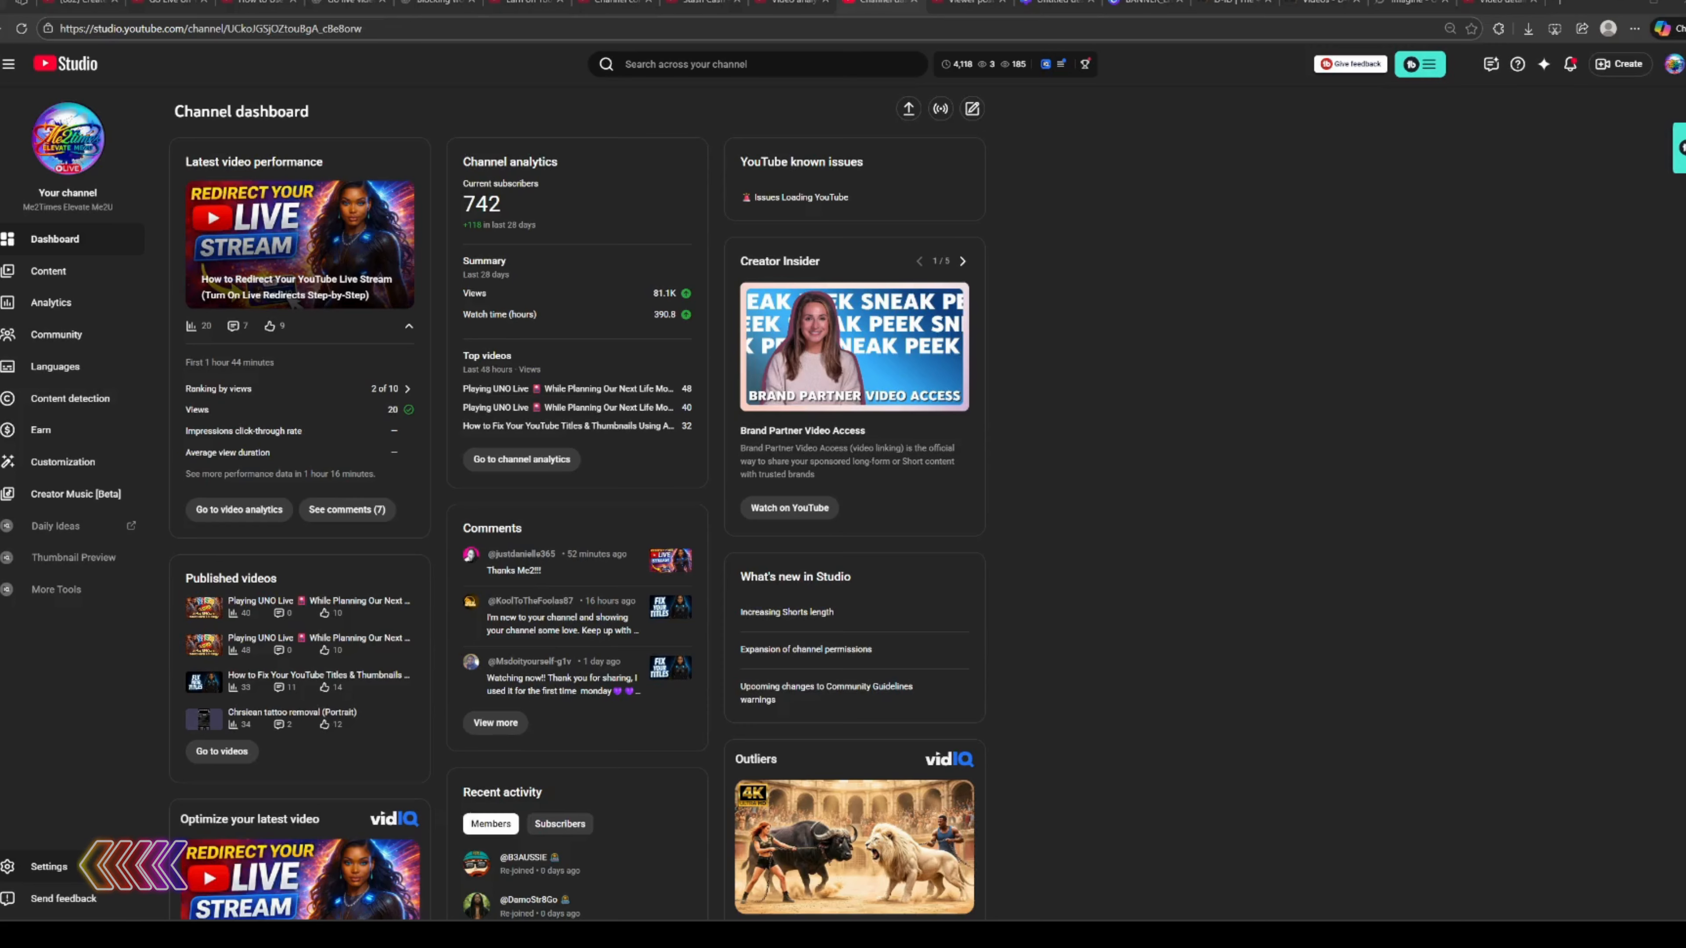
click(45, 865)
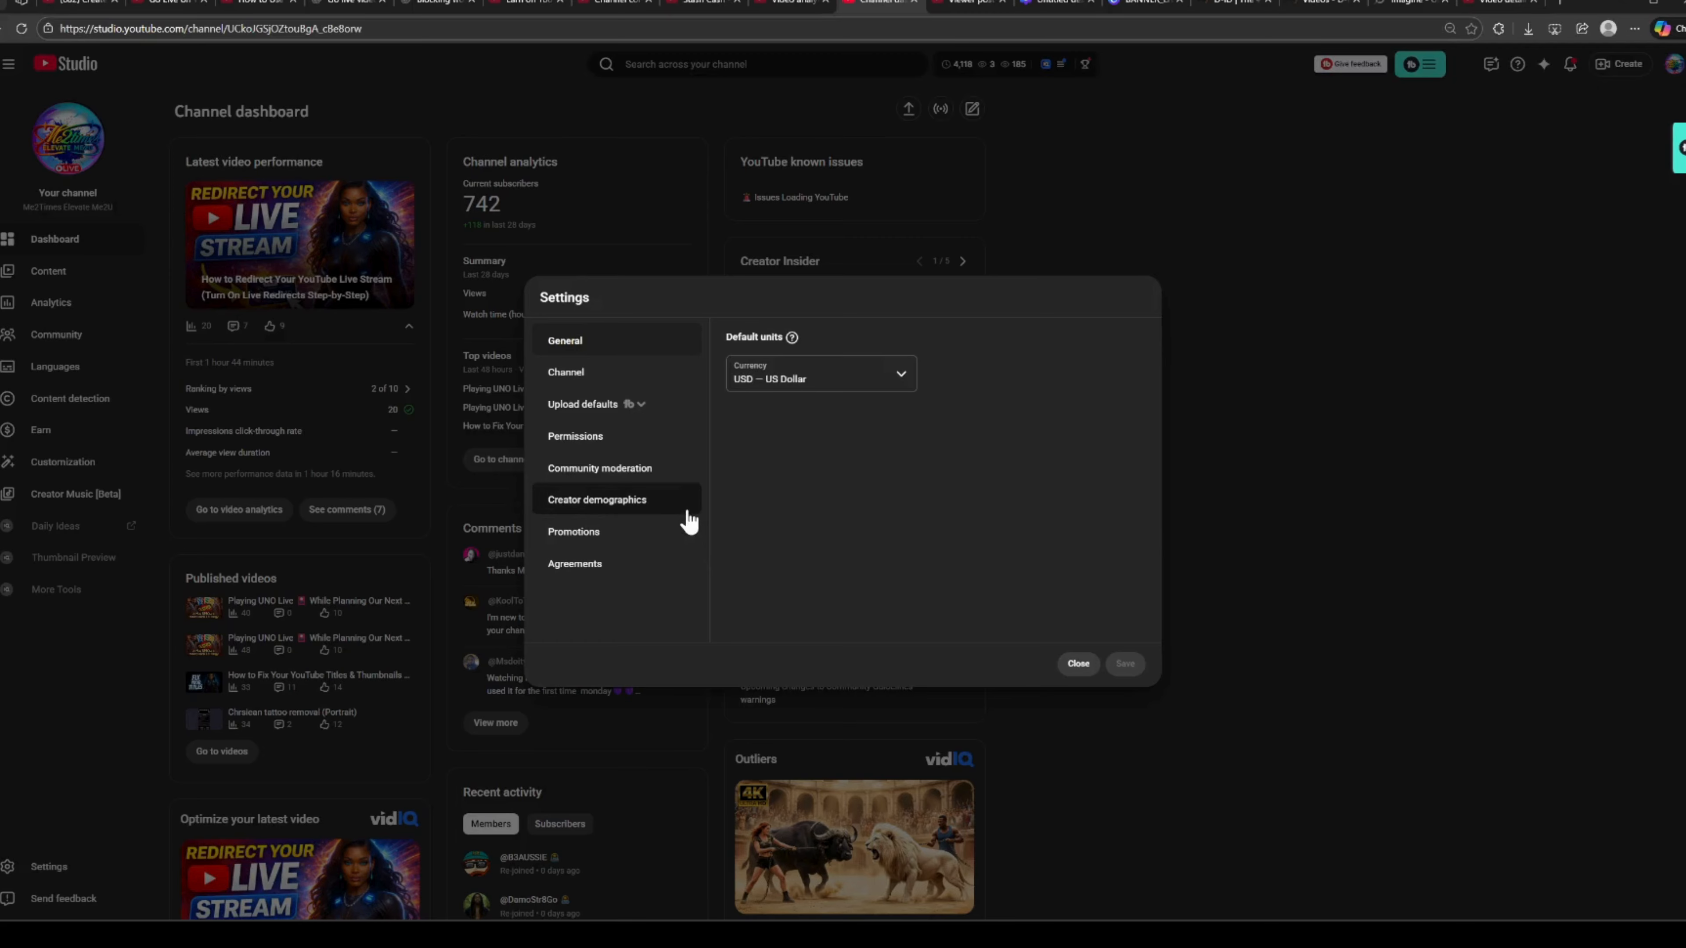
click(689, 484)
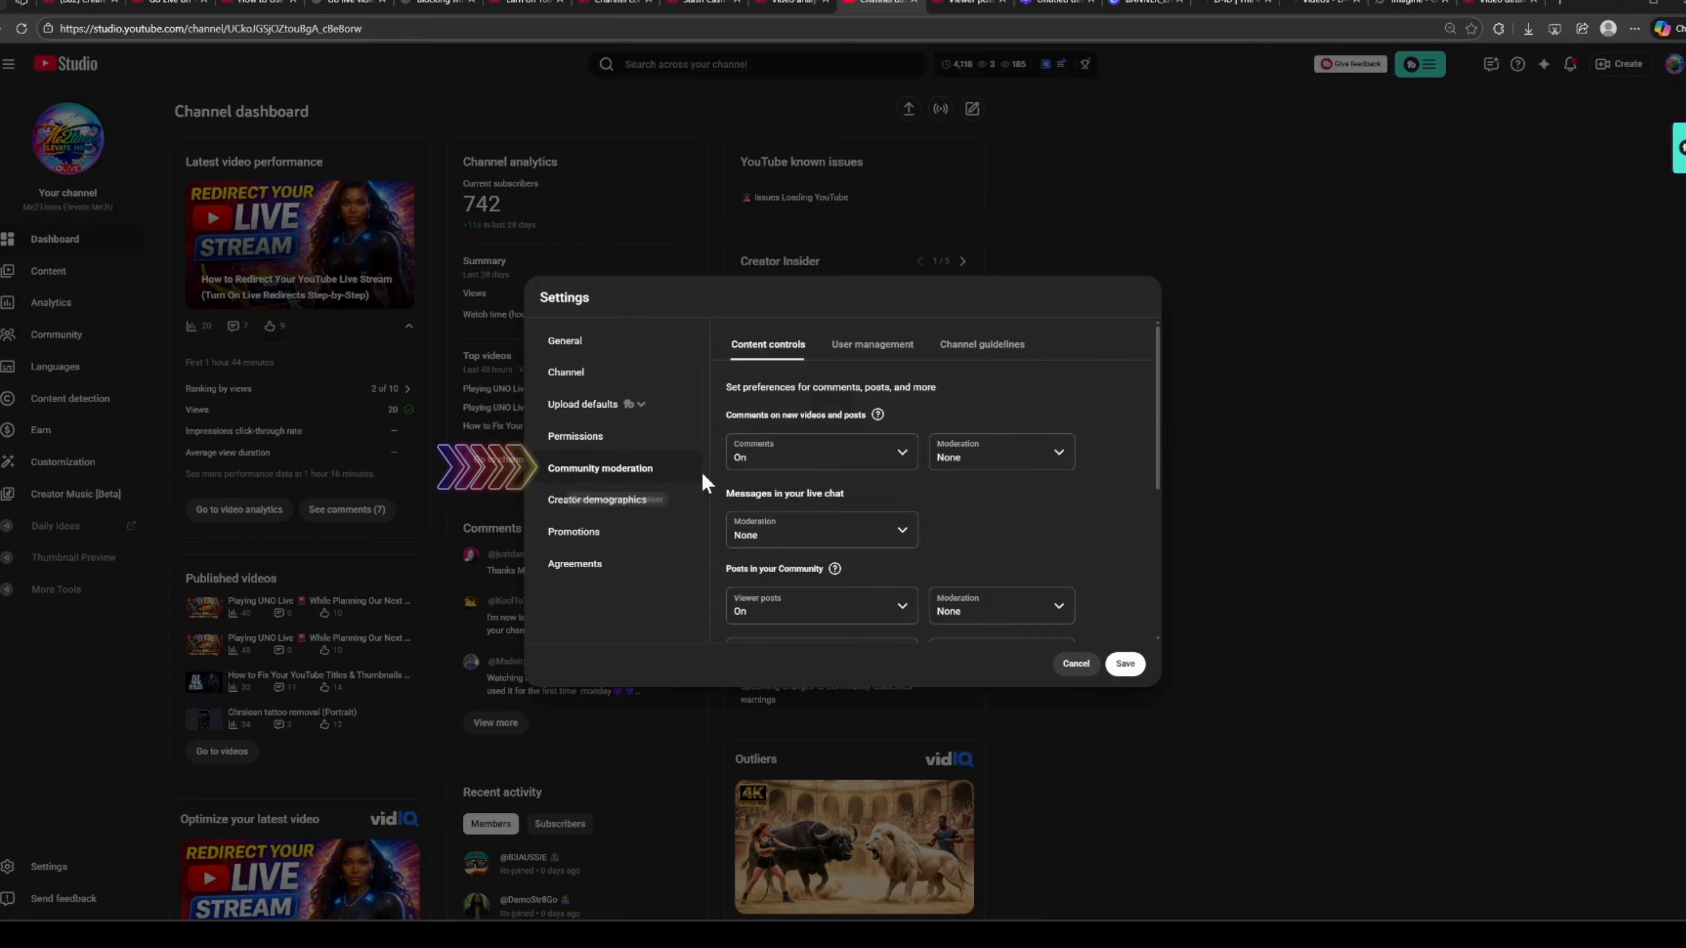
Review the full blocked words list in the content controls and save the community moderation settings.
scroll(790, 445, down, 2)
scroll(789, 449, down, 2)
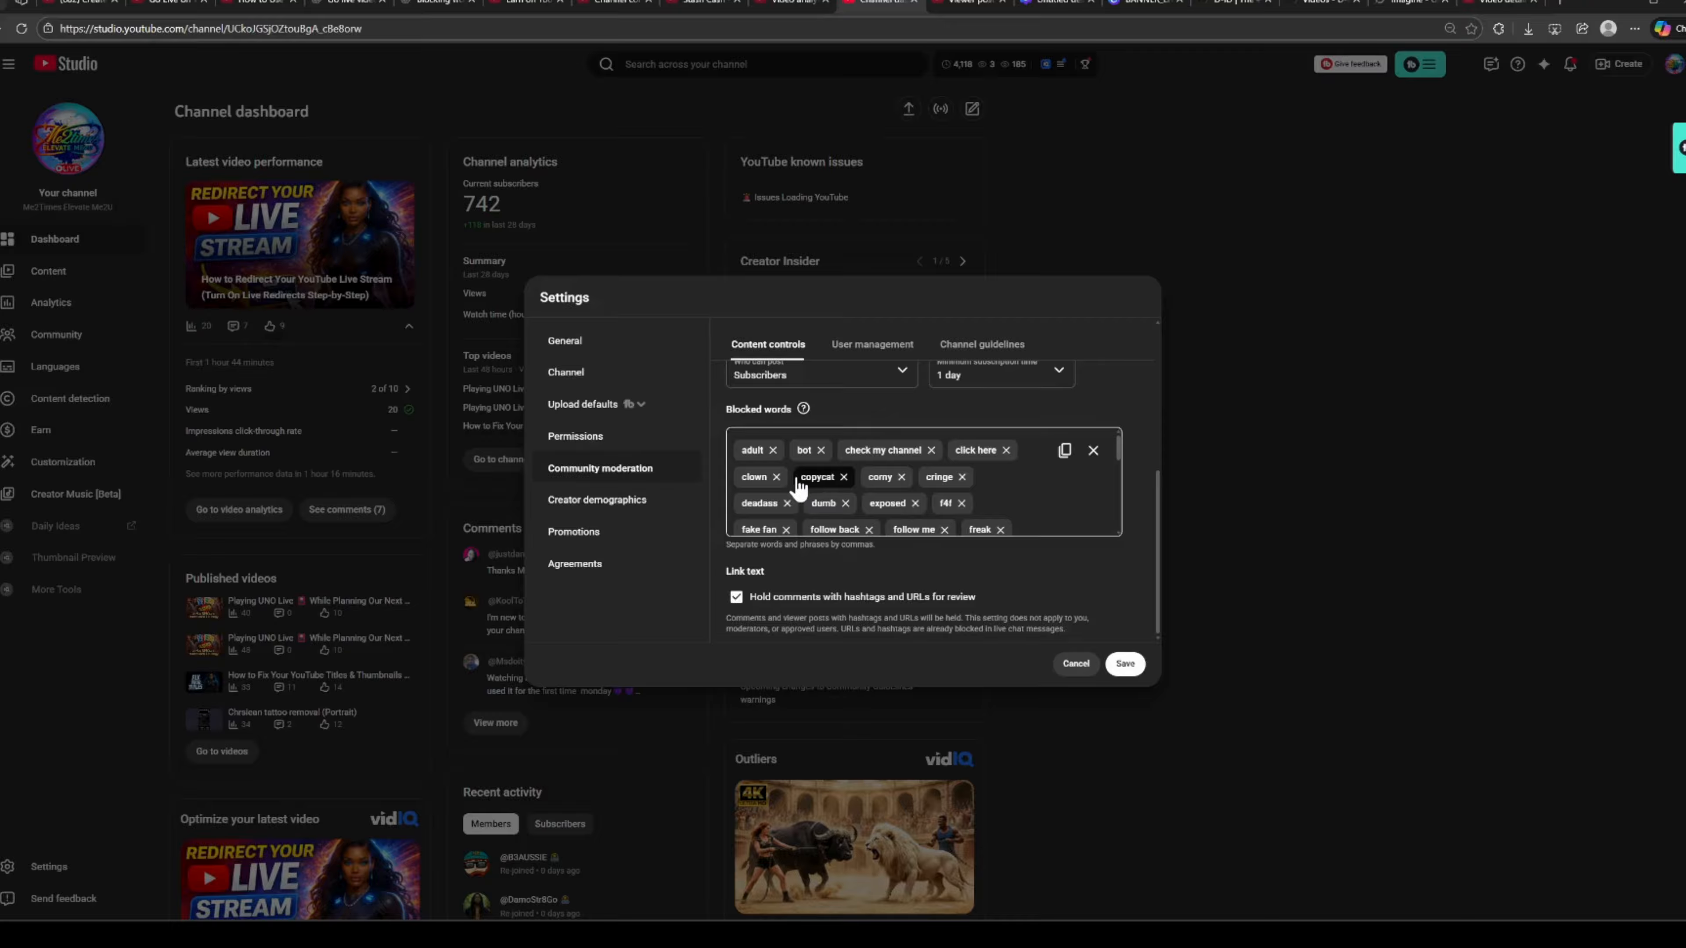
scroll(798, 489, down, 1)
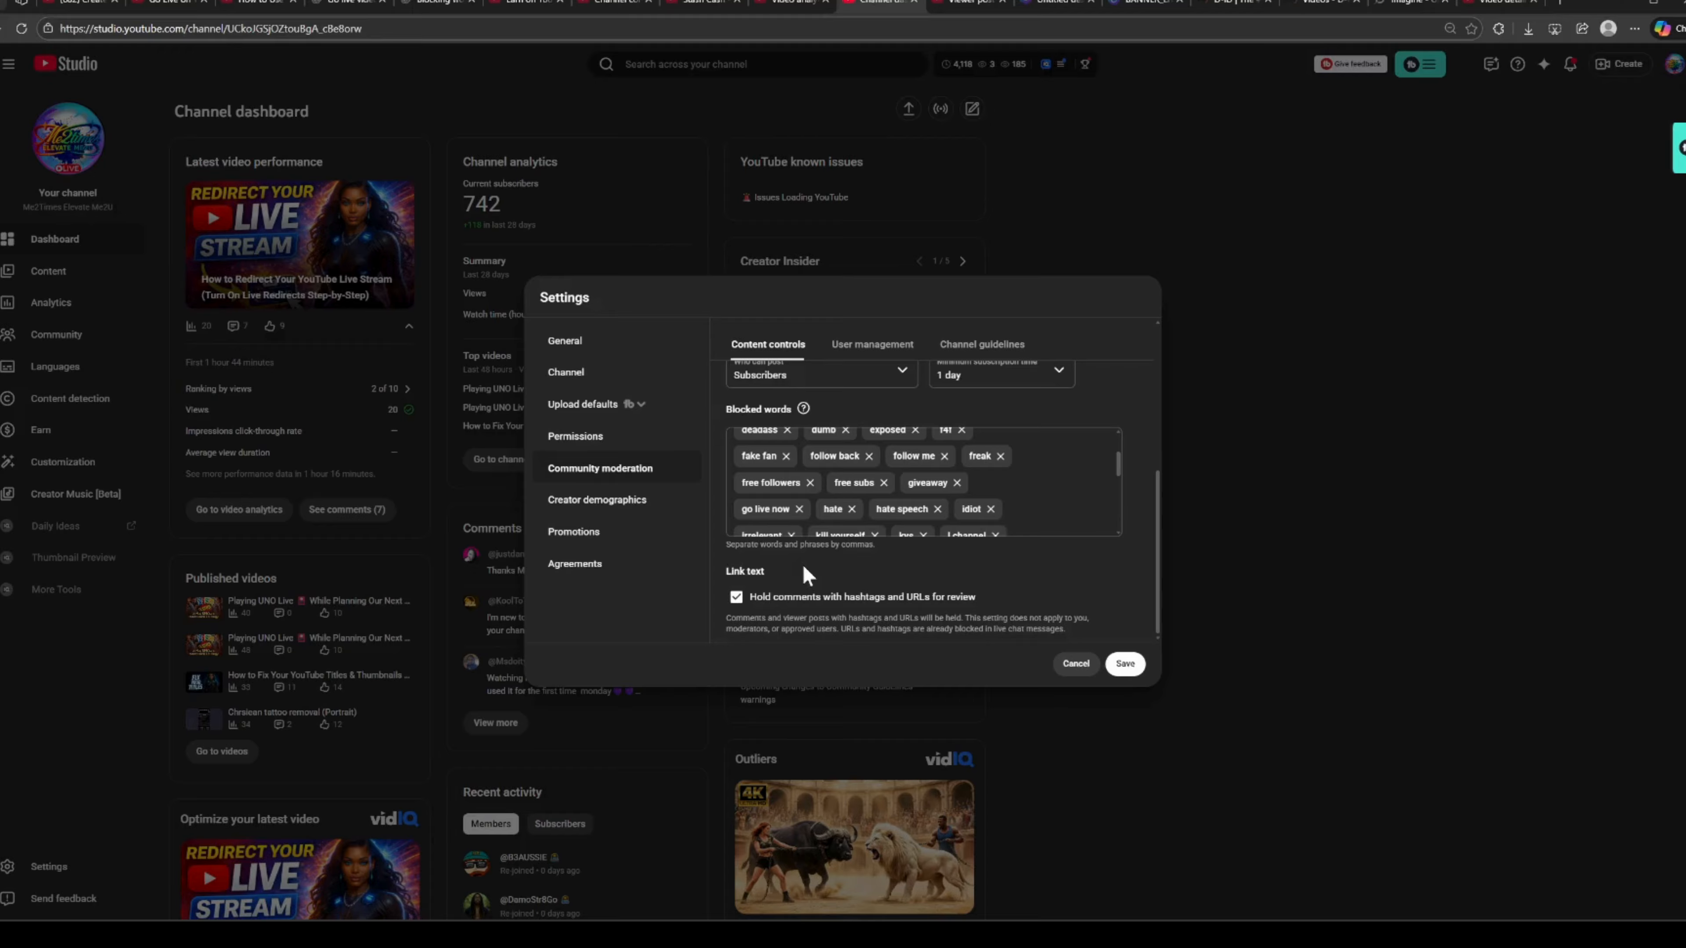
scroll(822, 513, down, 6)
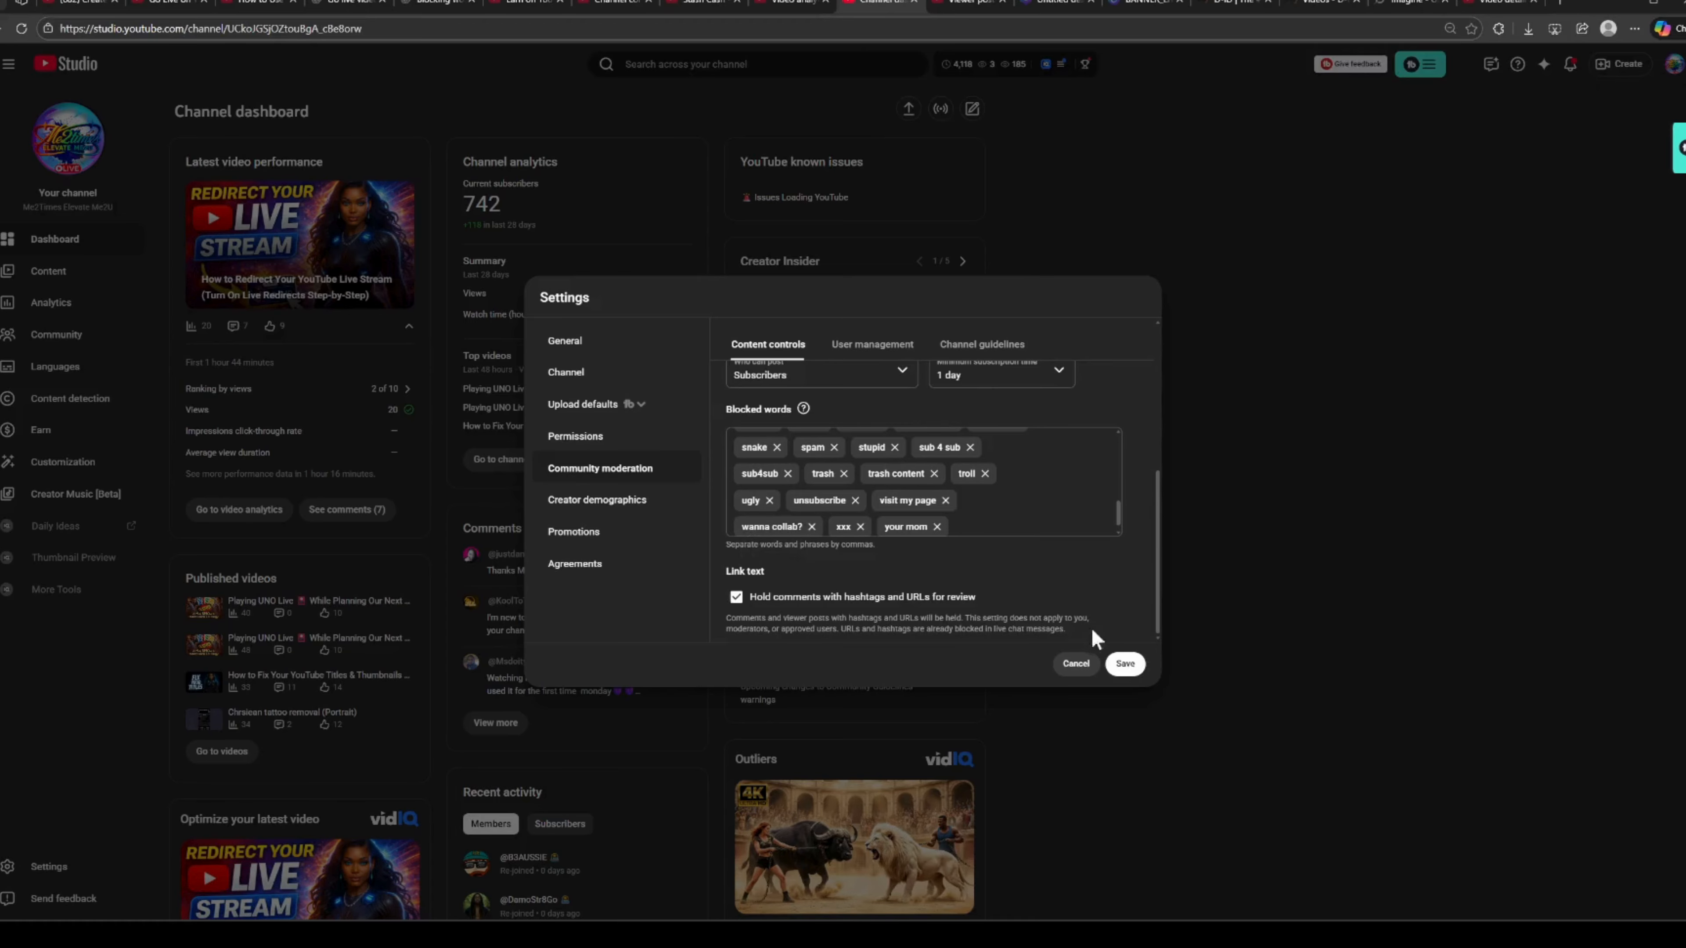
click(1132, 670)
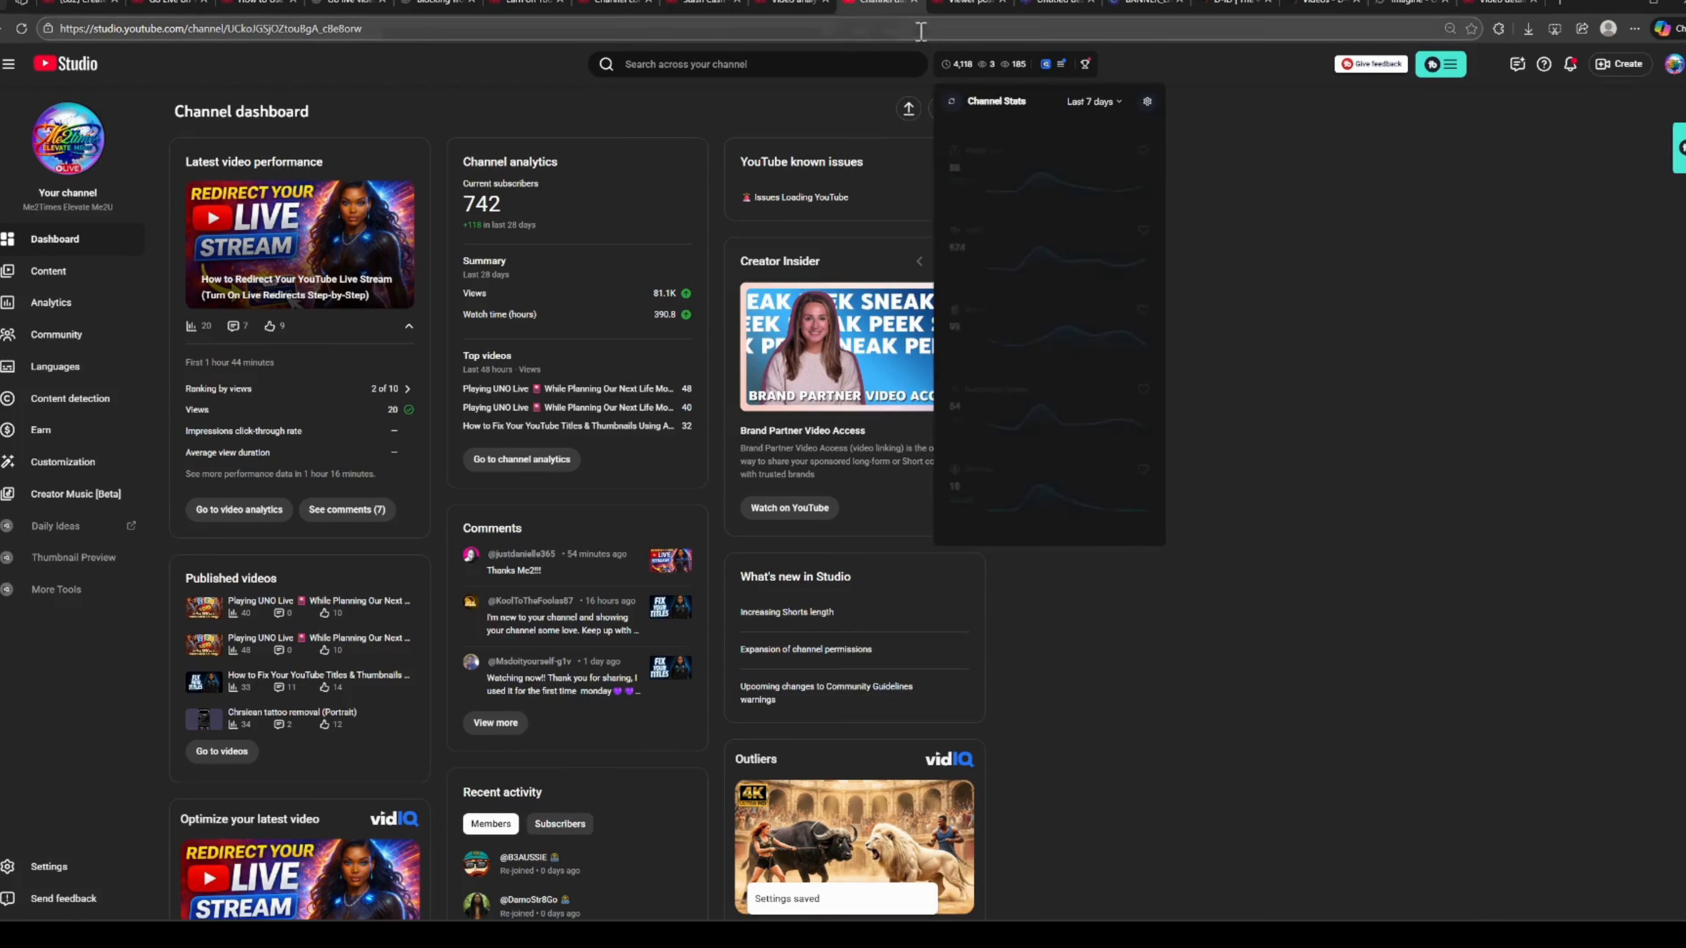
Go to nightbot.tv and open the Chat Moderation page from the Nightbot dashboard.
click(933, 23)
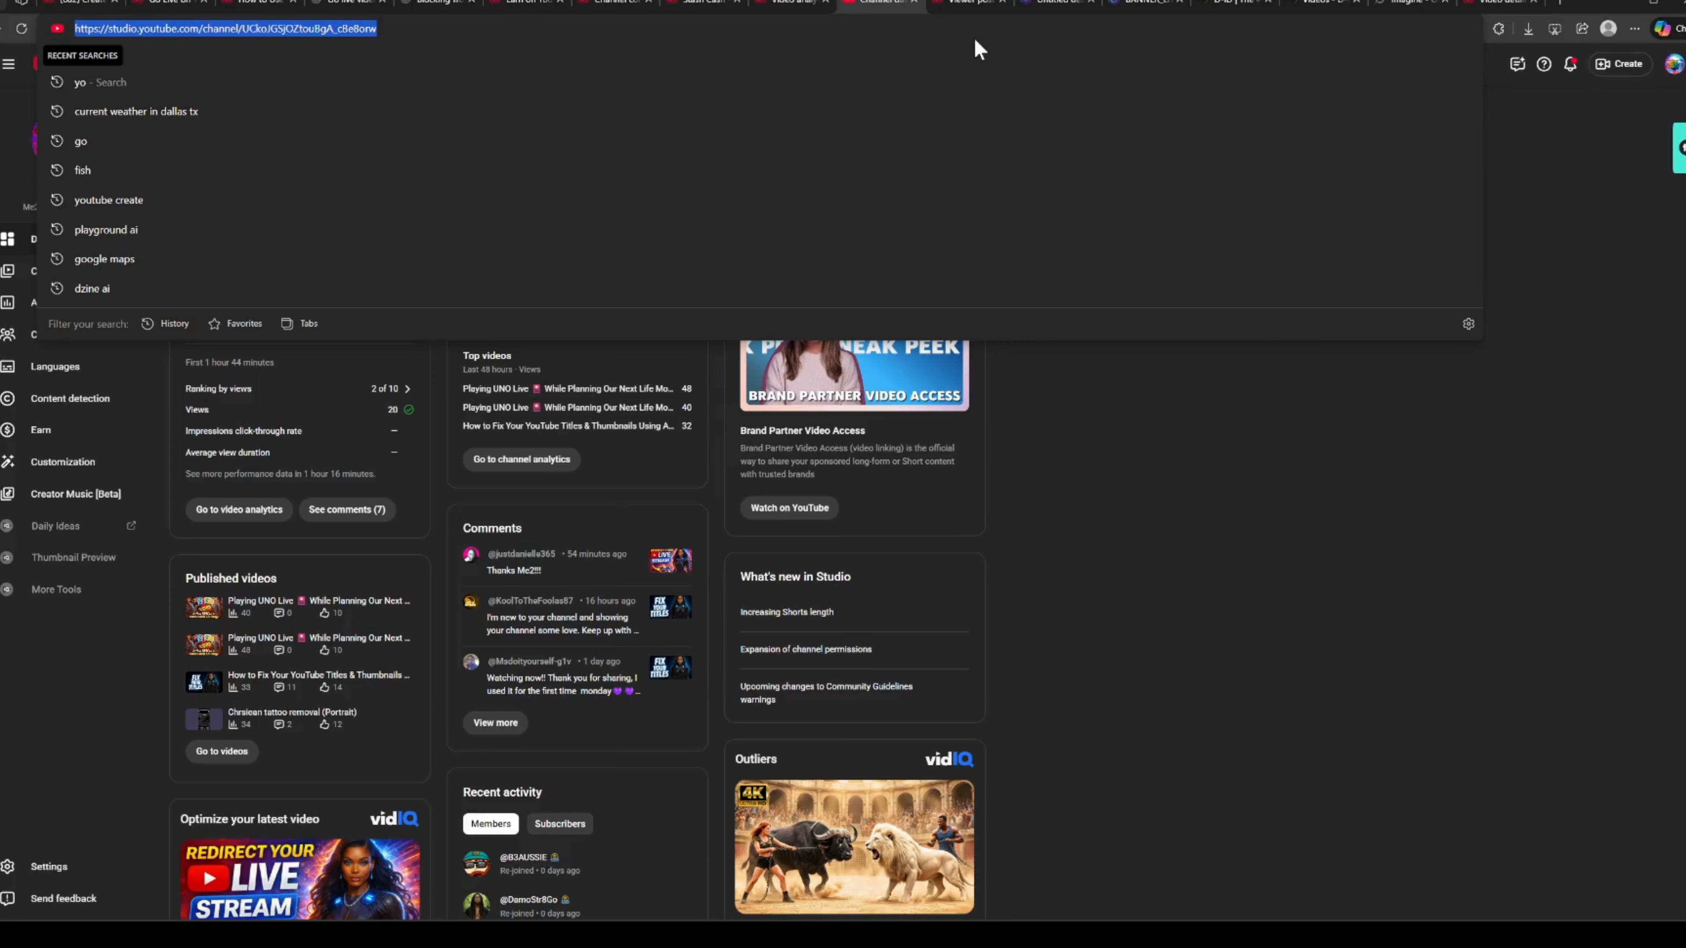
text(n)
key(Return)
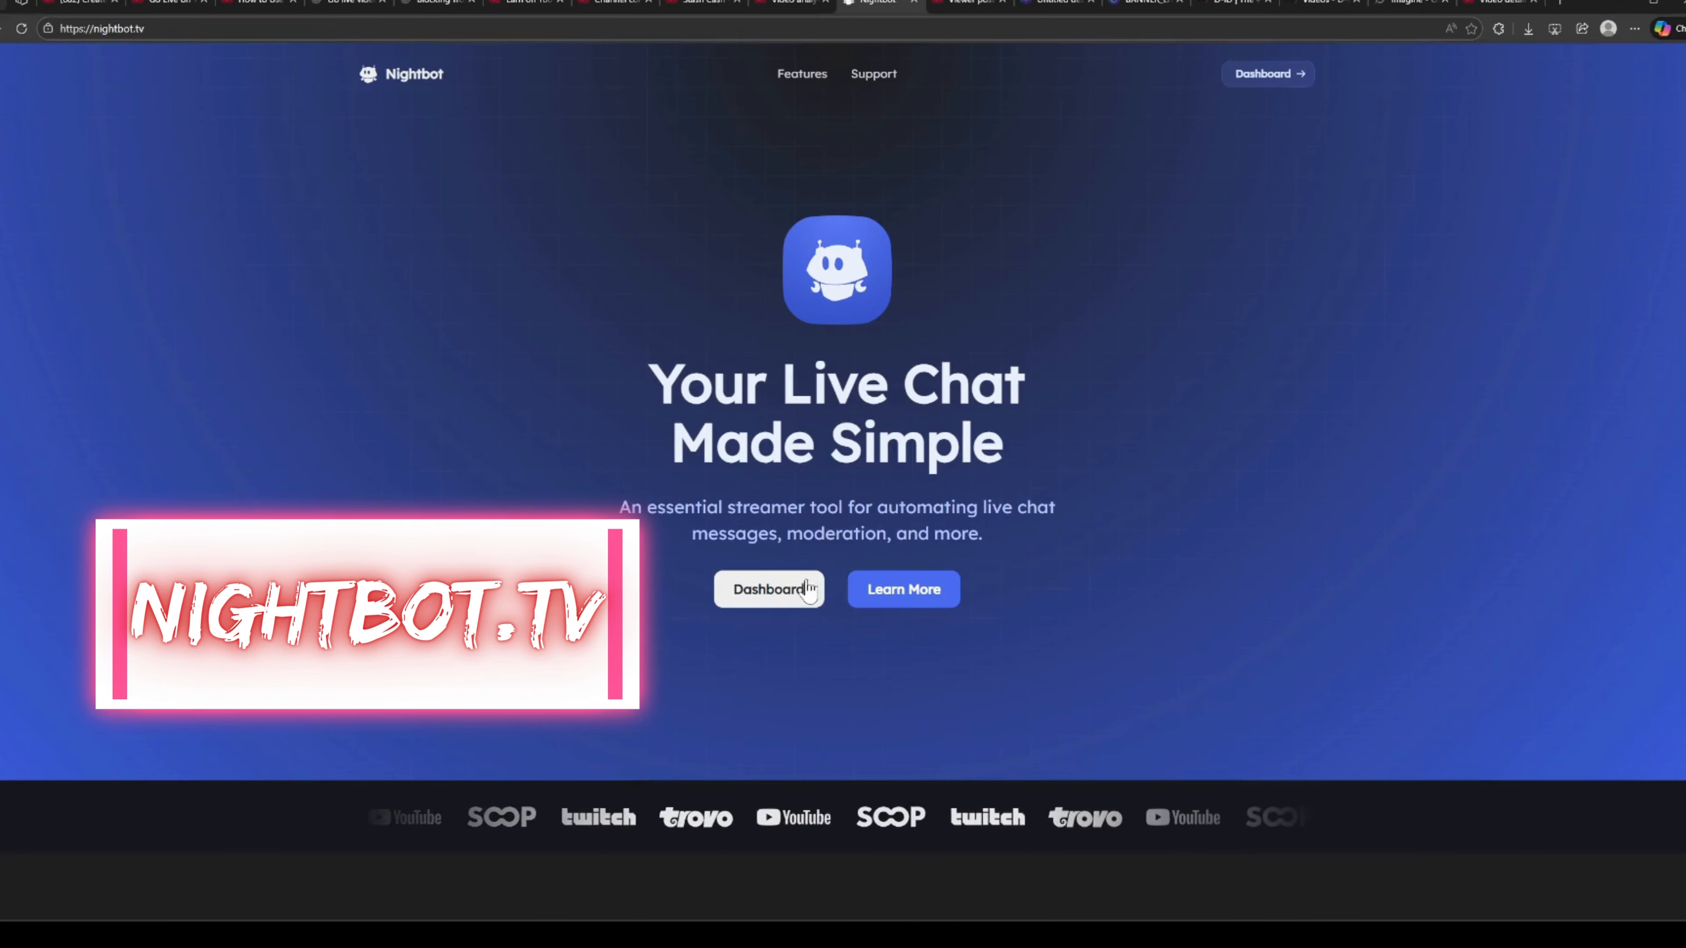
click(774, 597)
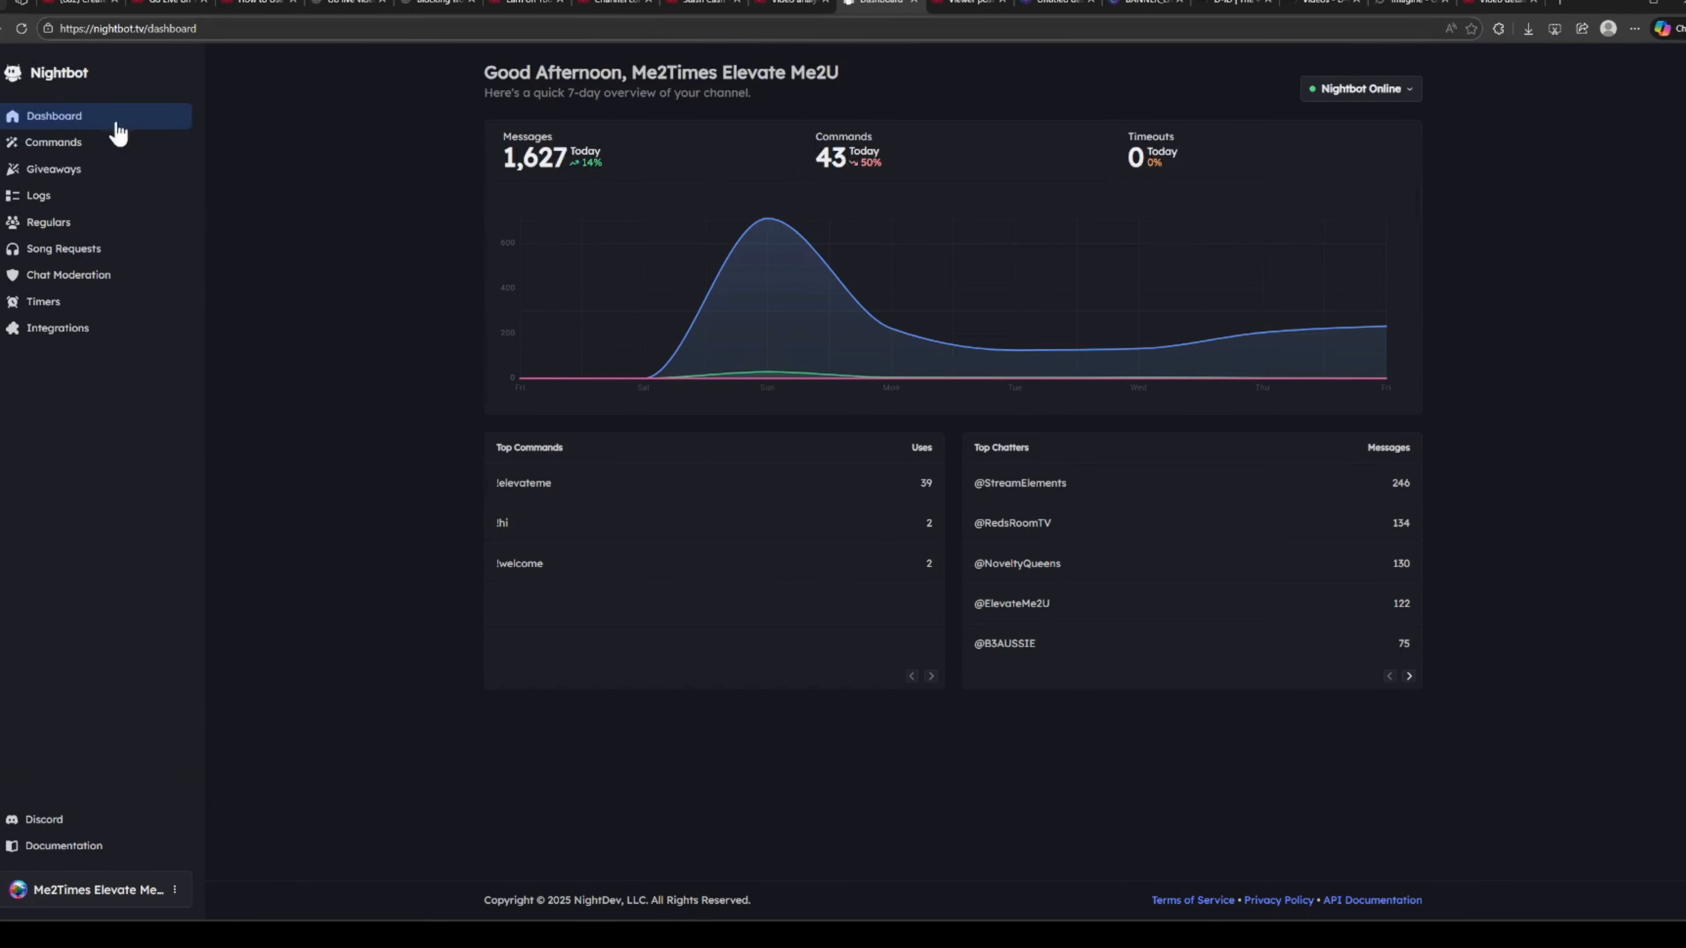
click(80, 282)
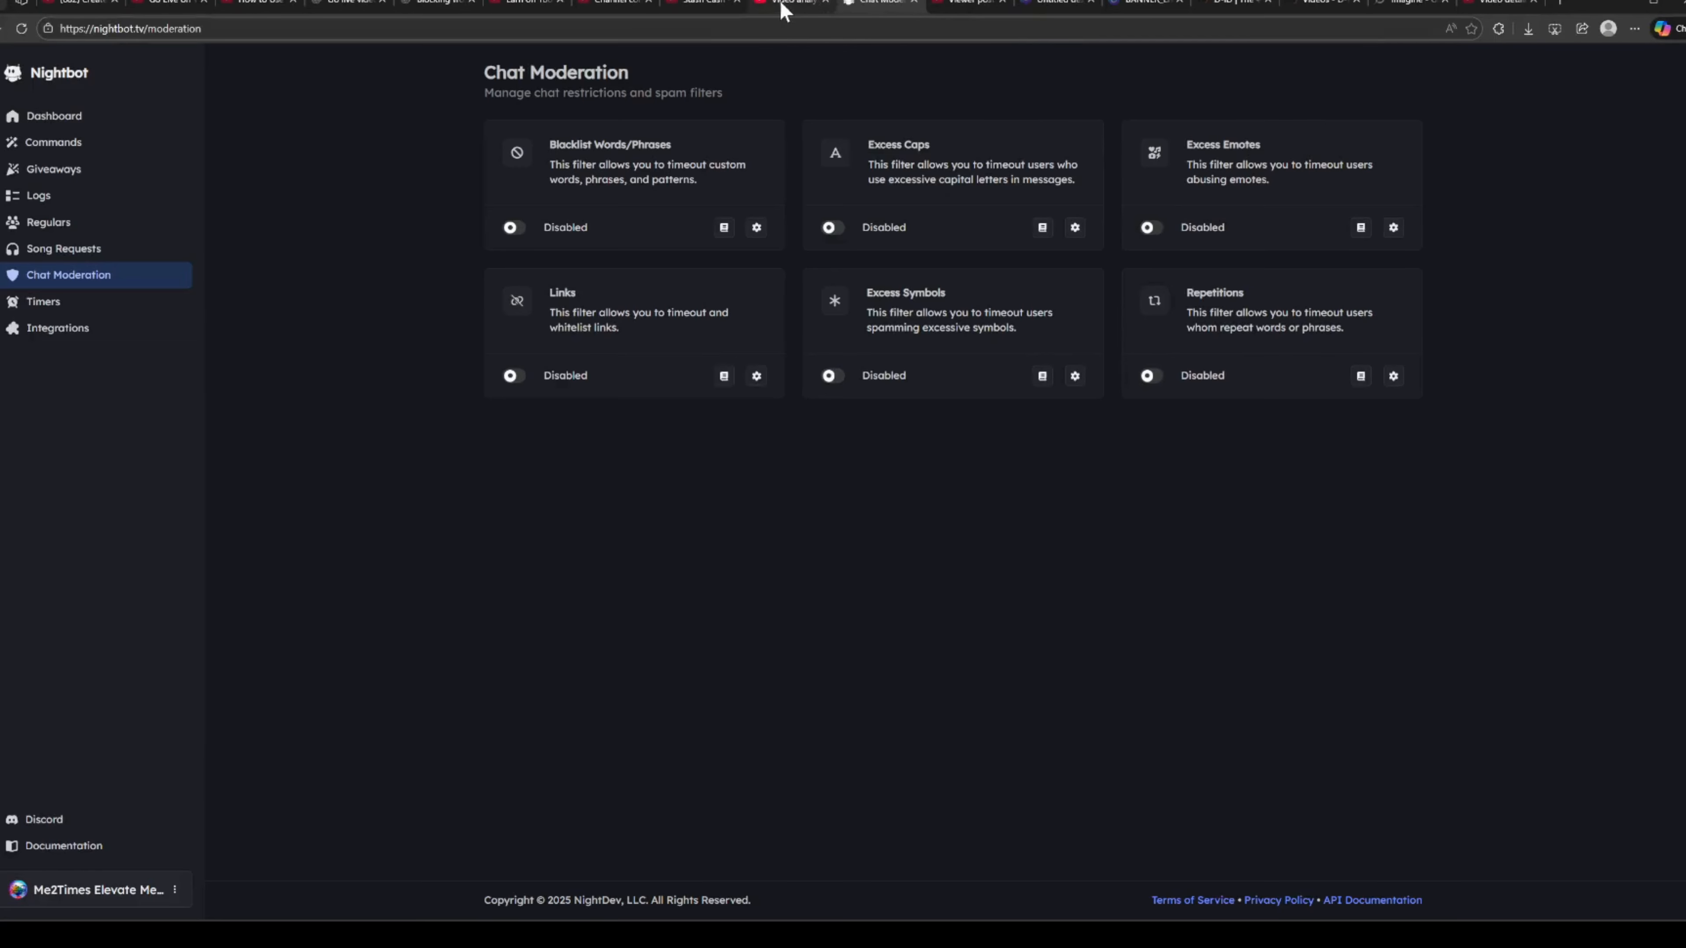
Switch back to YouTube Studio's live content list, dismiss the payment alert and open the community moderation settings.
click(615, 5)
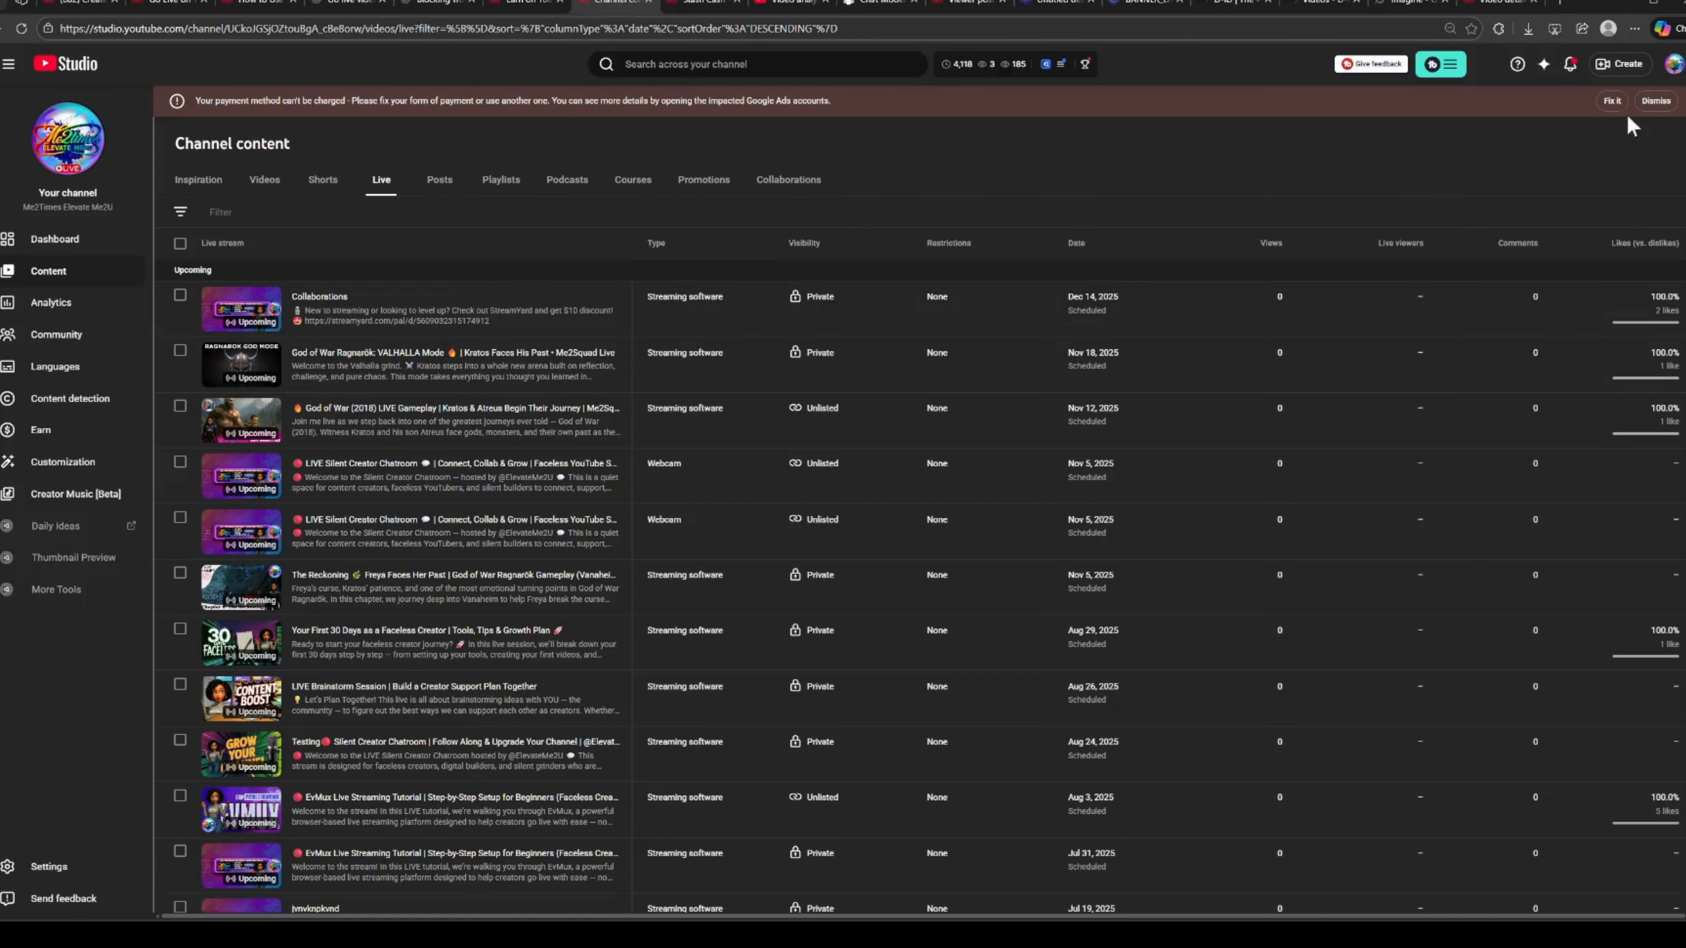
click(1655, 100)
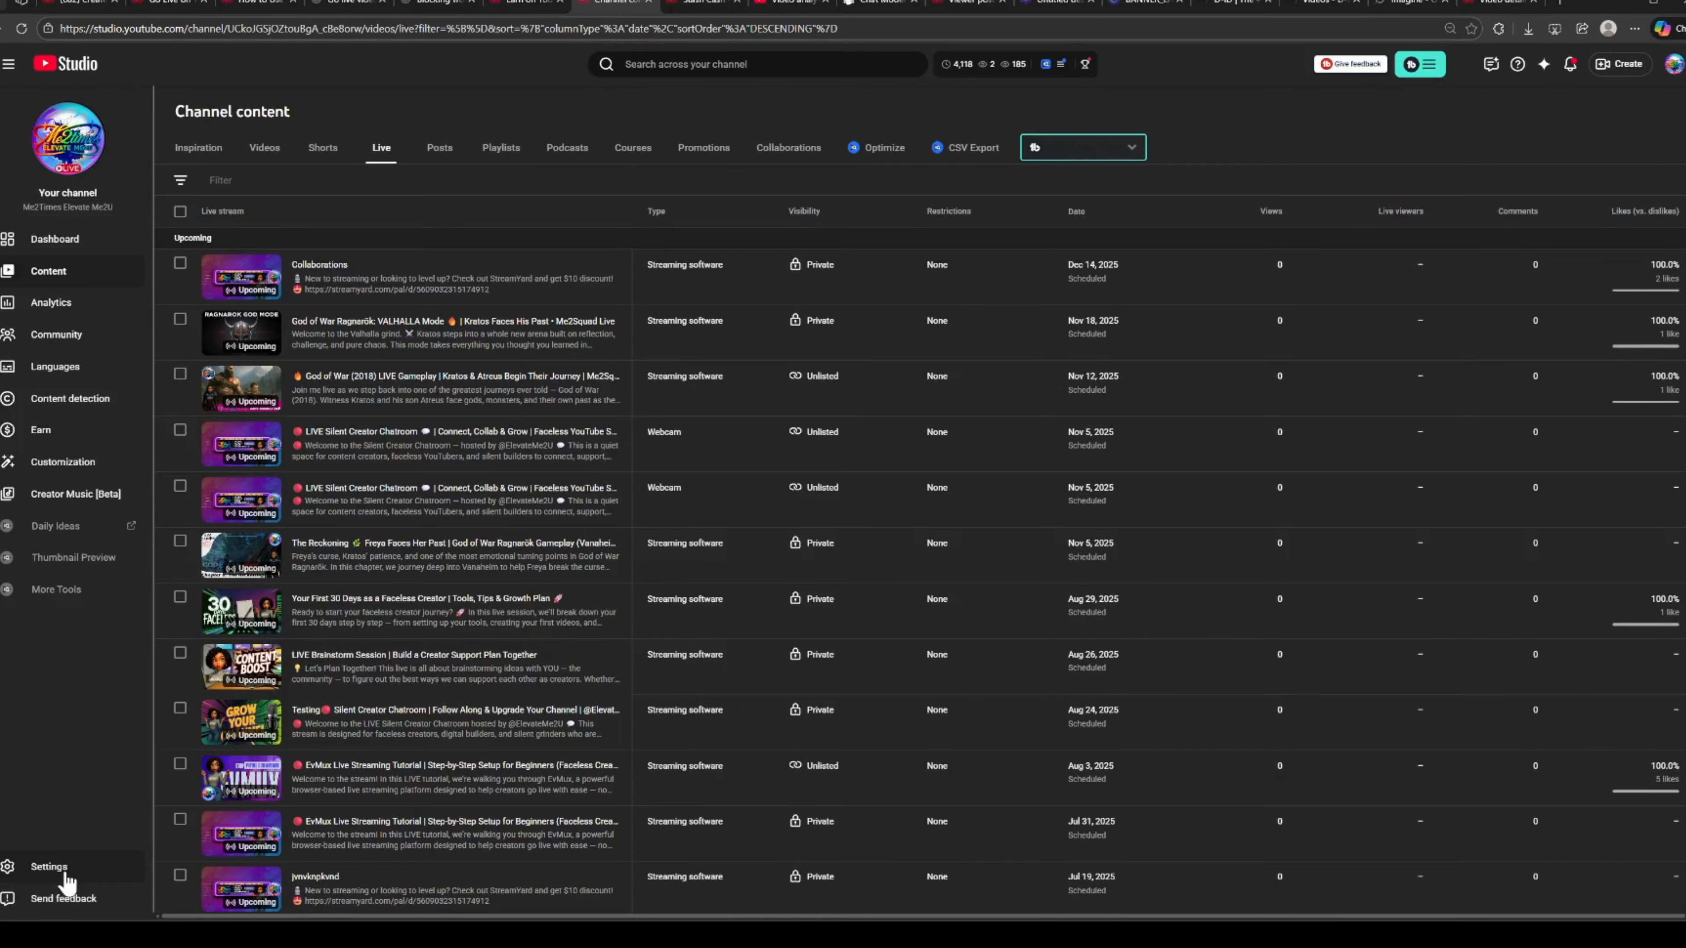
click(50, 866)
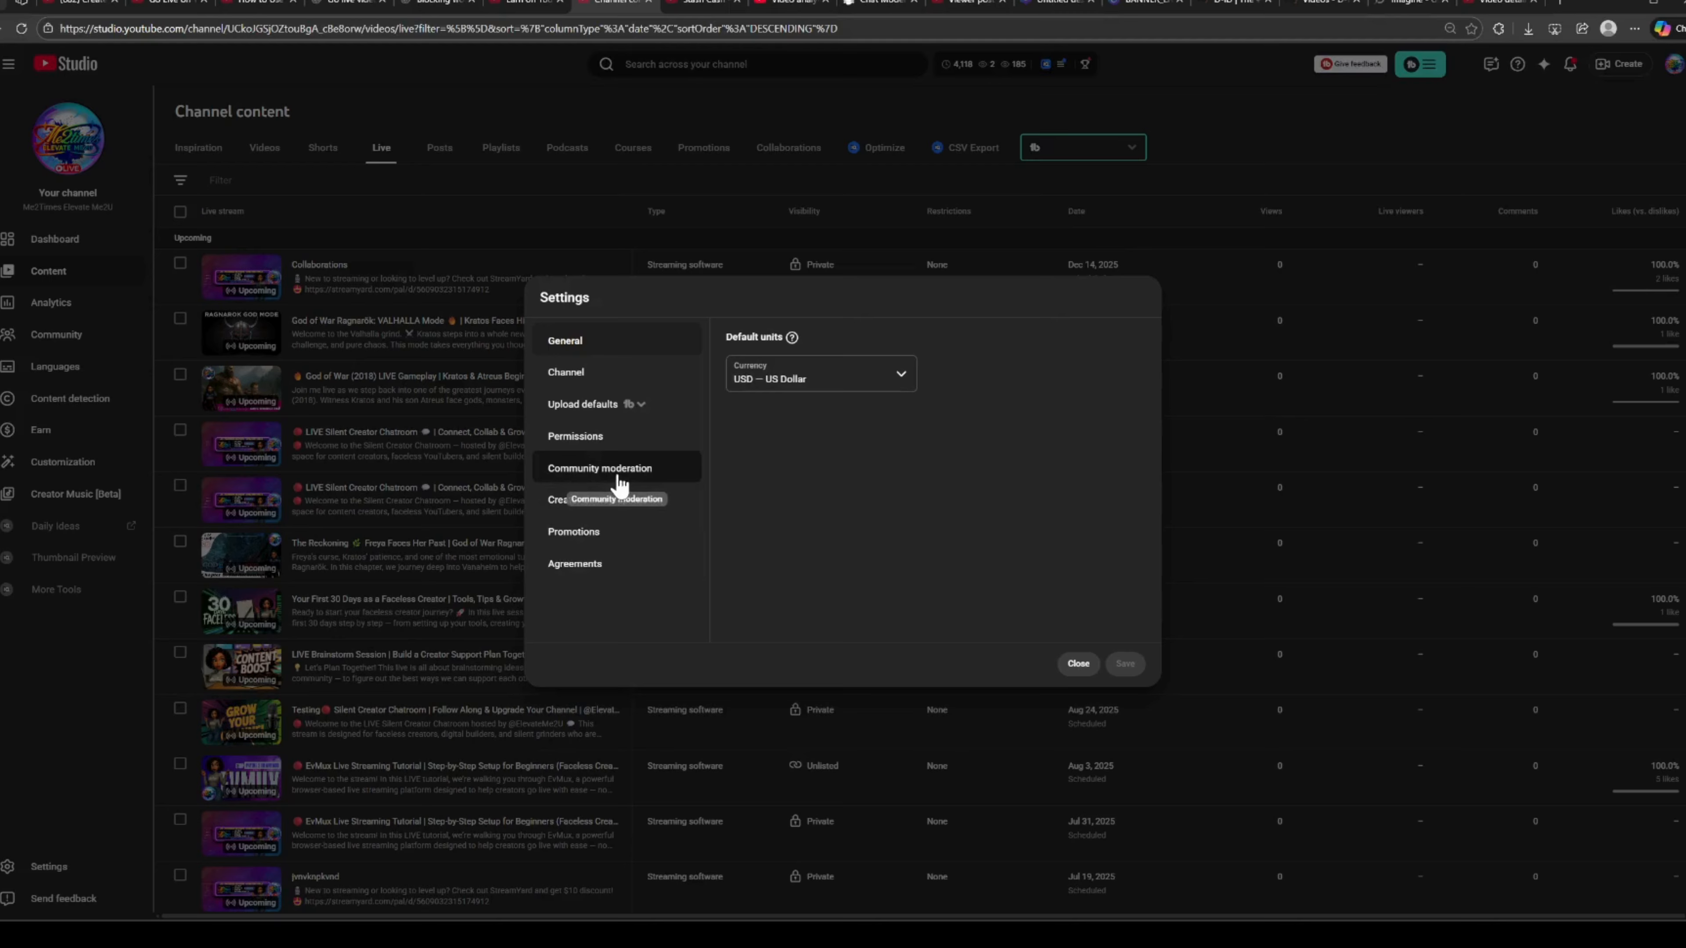
click(617, 475)
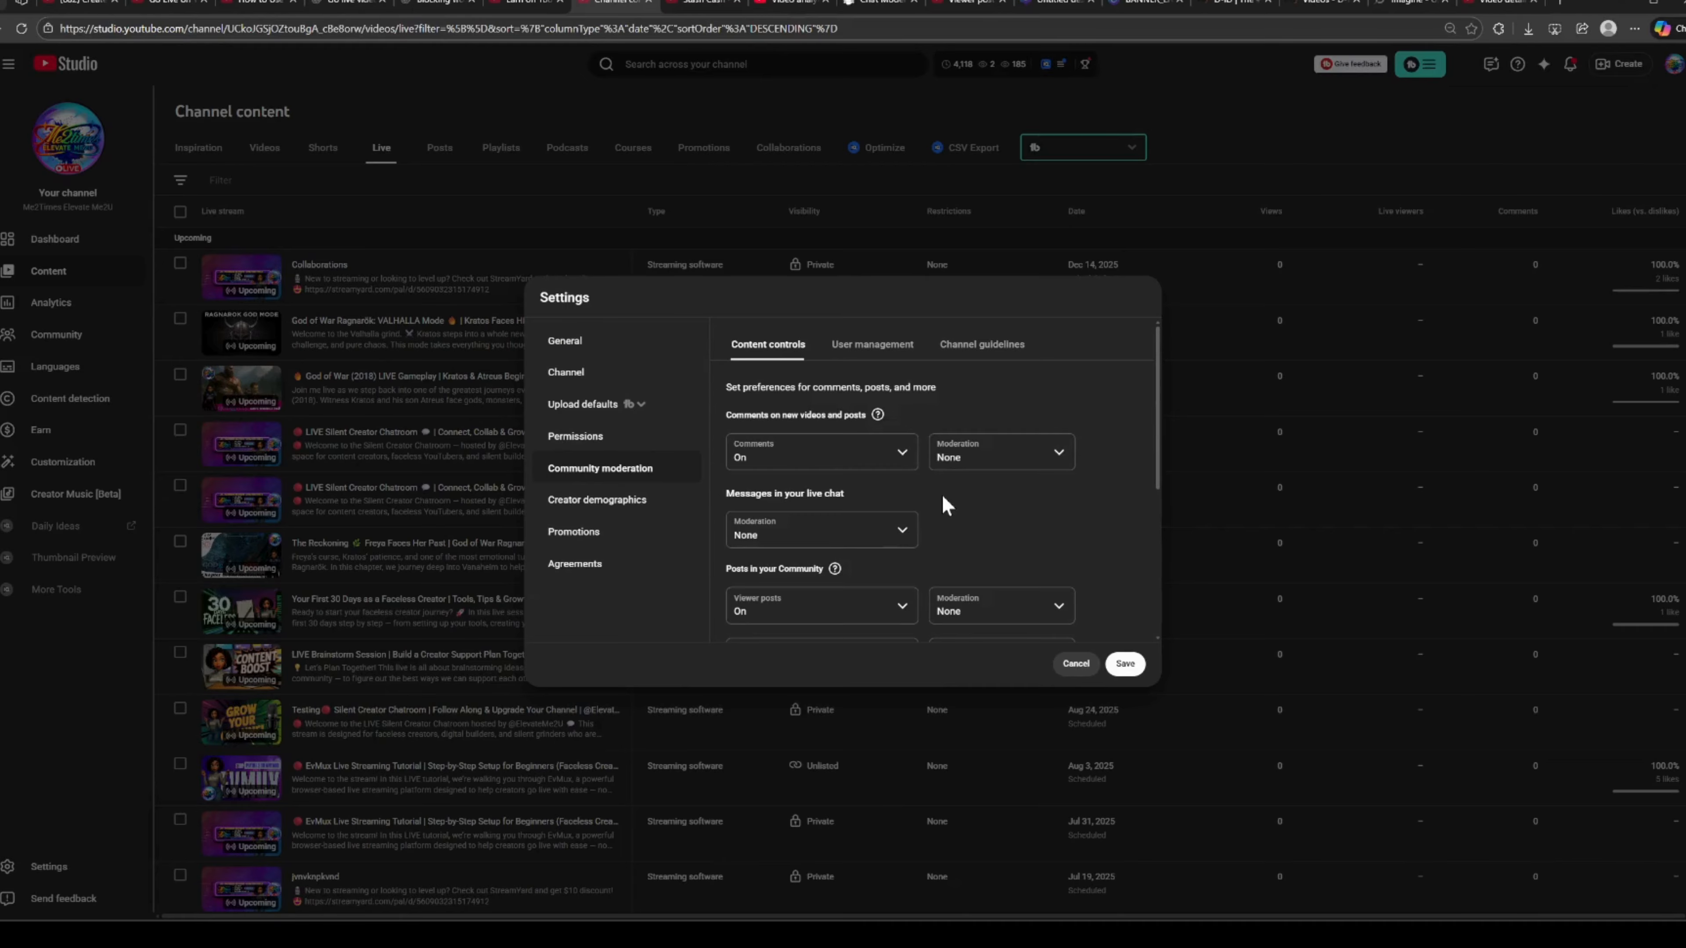
Examine the blocked words list and the option that holds comments with hashtags and URLs for review.
scroll(946, 506, down, 5)
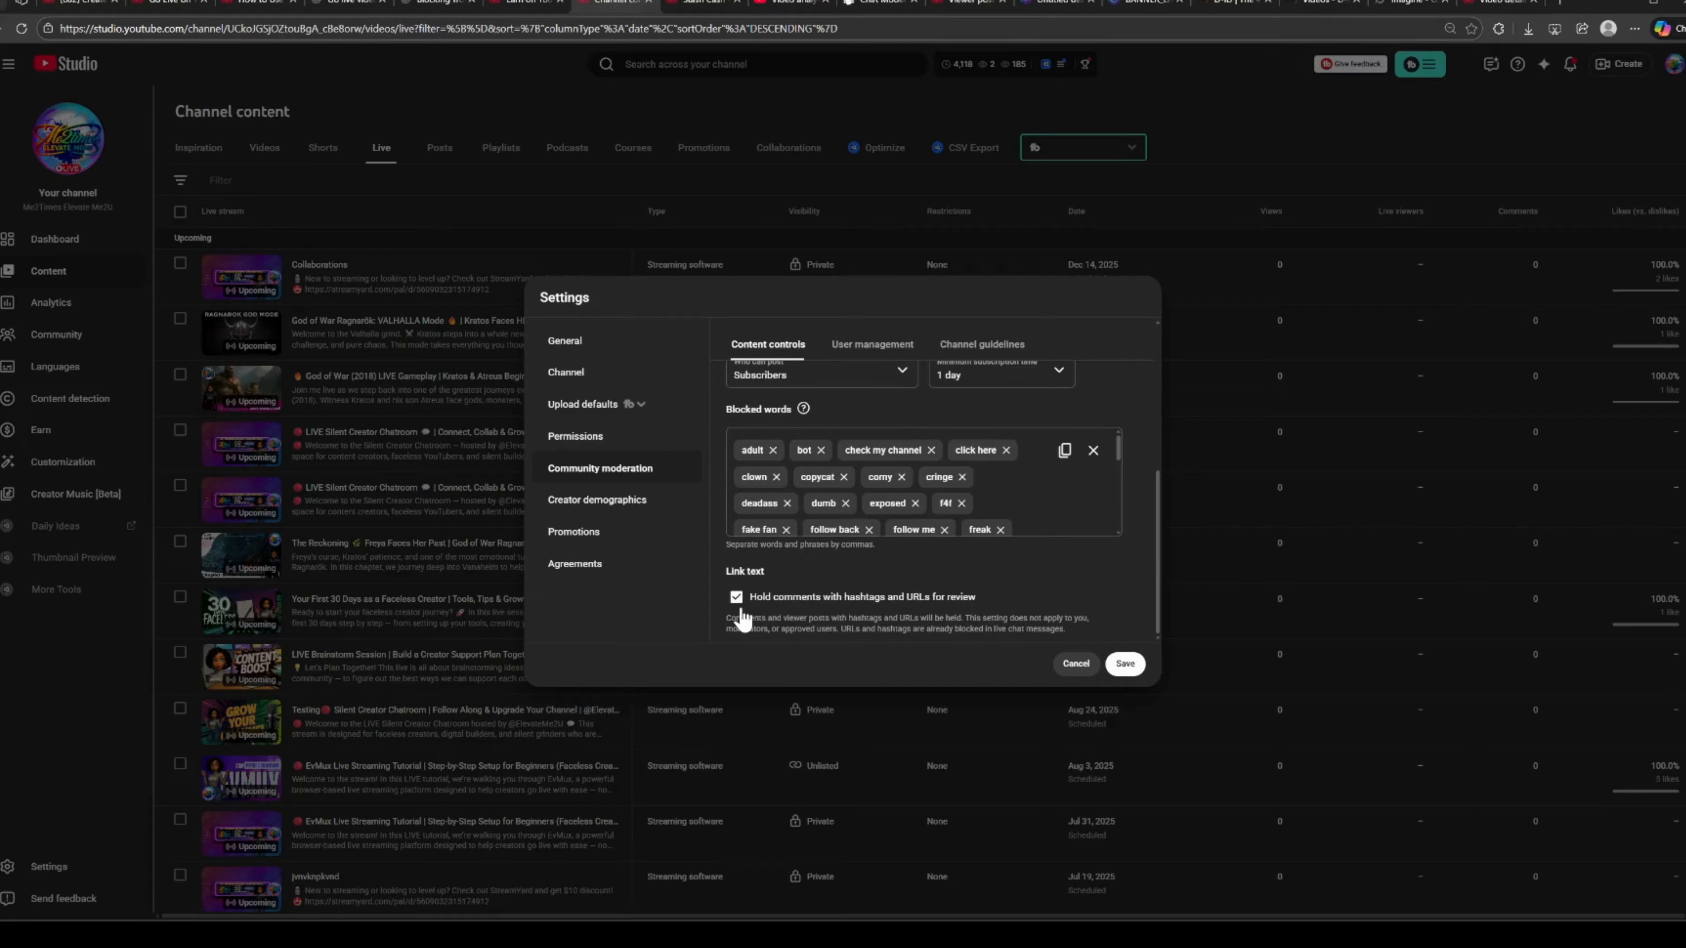
scroll(855, 571, up, 1)
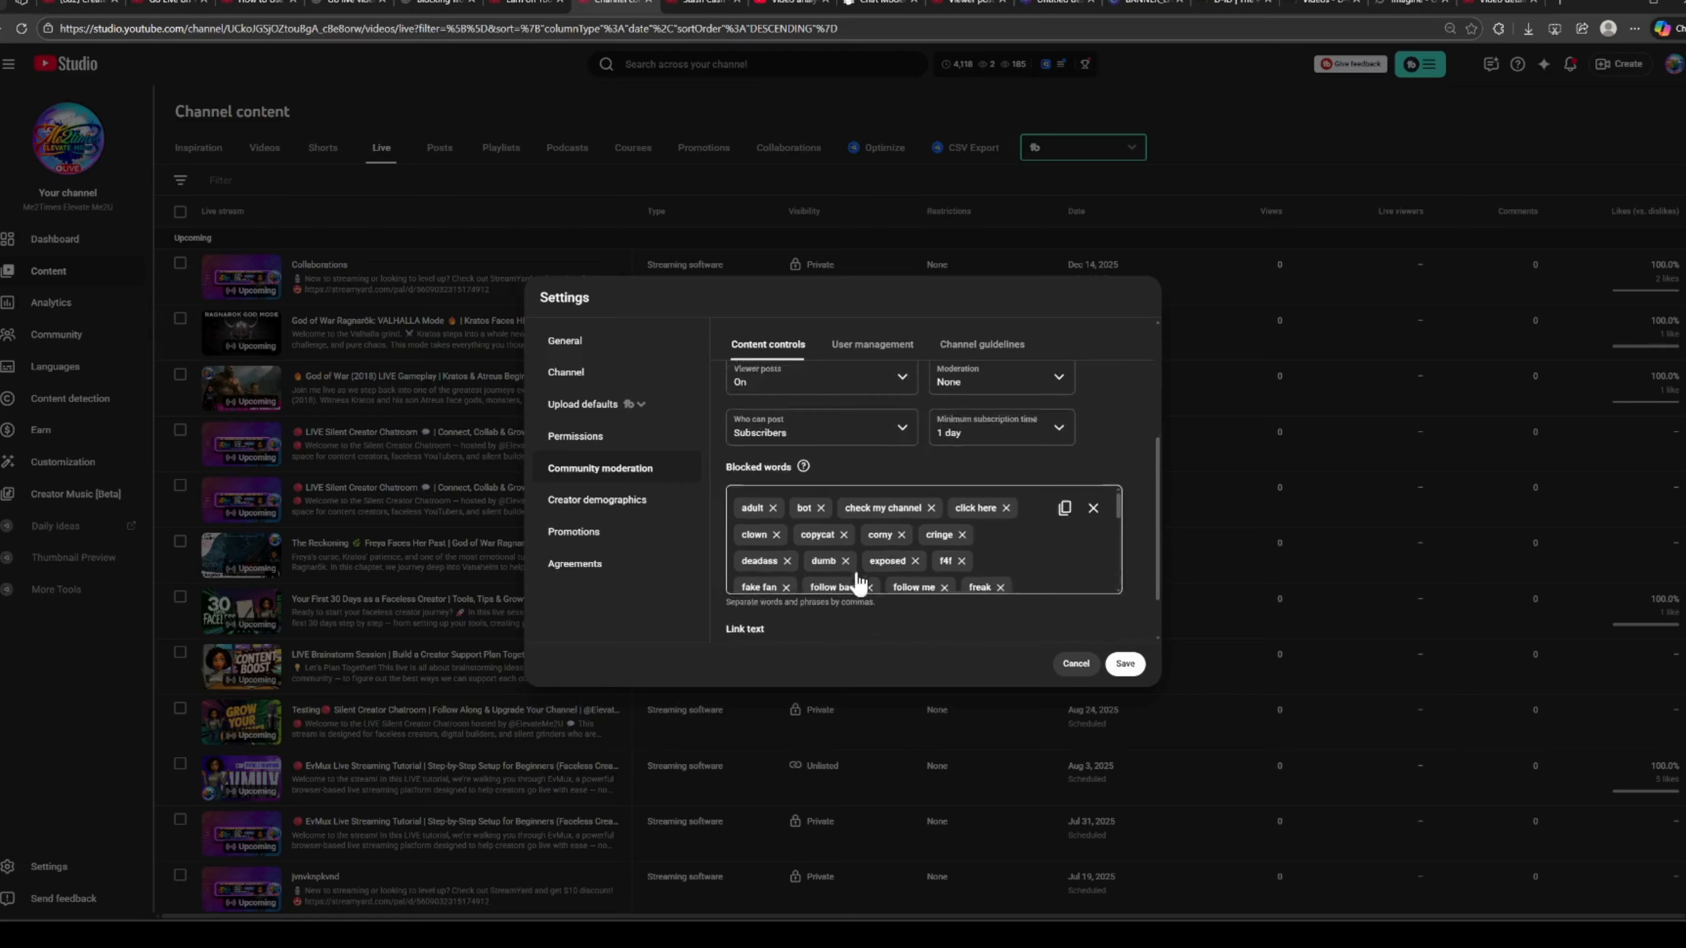
scroll(857, 581, down, 2)
scroll(876, 628, down, 1)
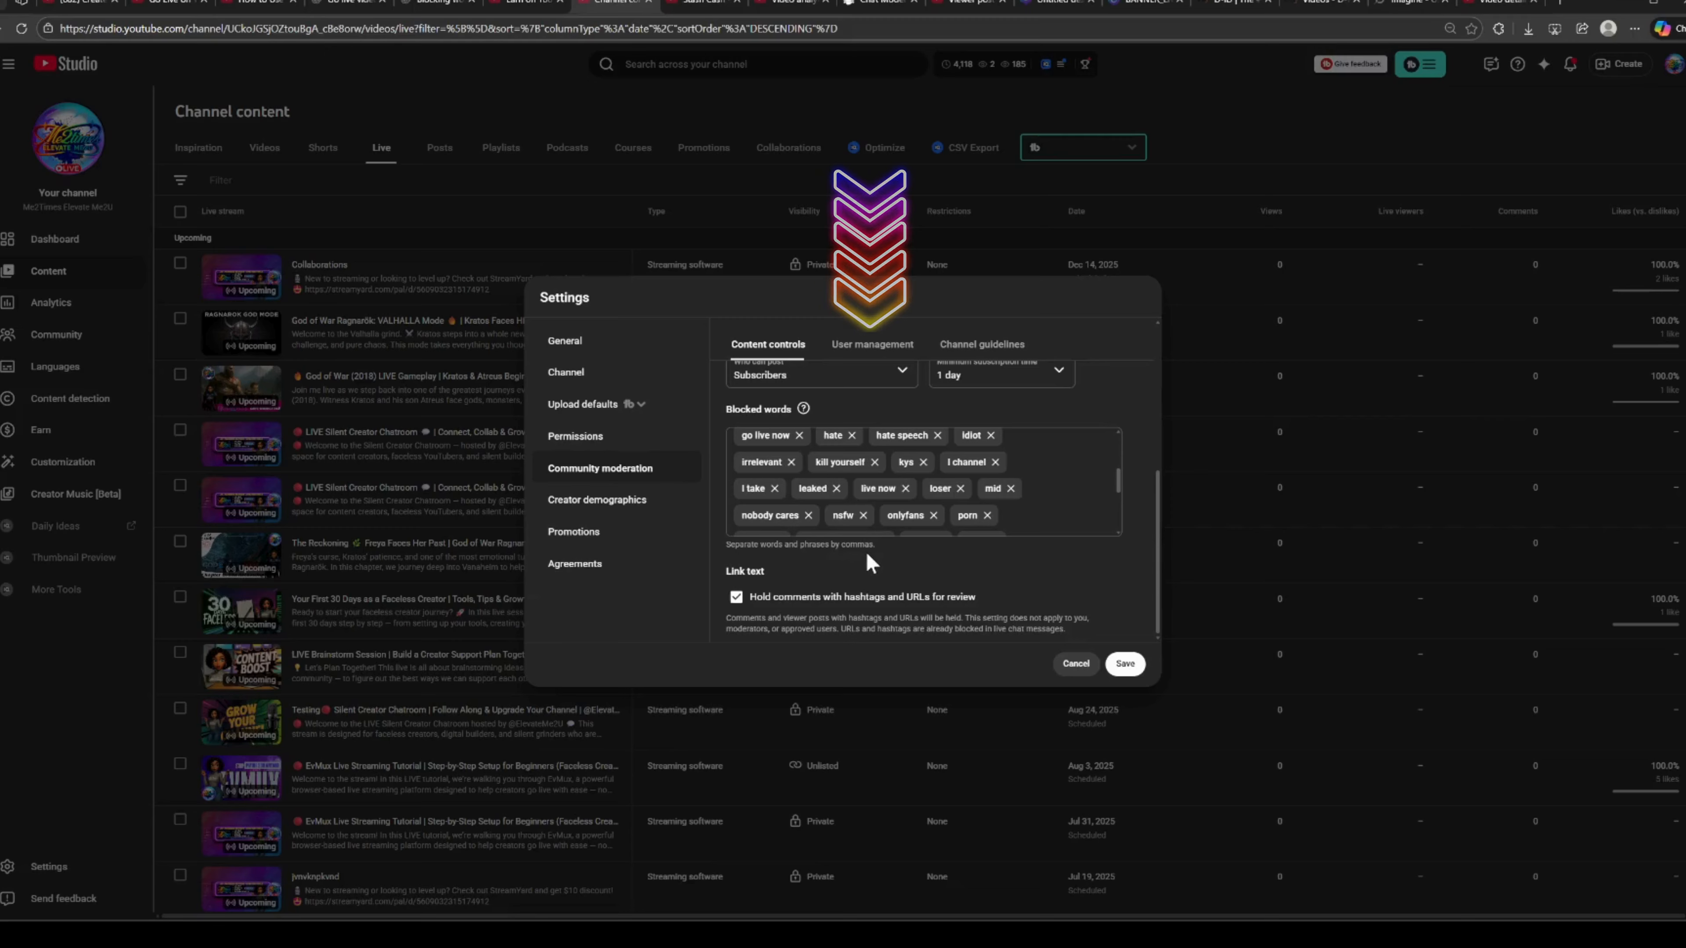
Examine the managing moderators, standard moderators, approved users and hidden users in the user management settings.
mouse_move(801, 410)
click(888, 350)
click(771, 505)
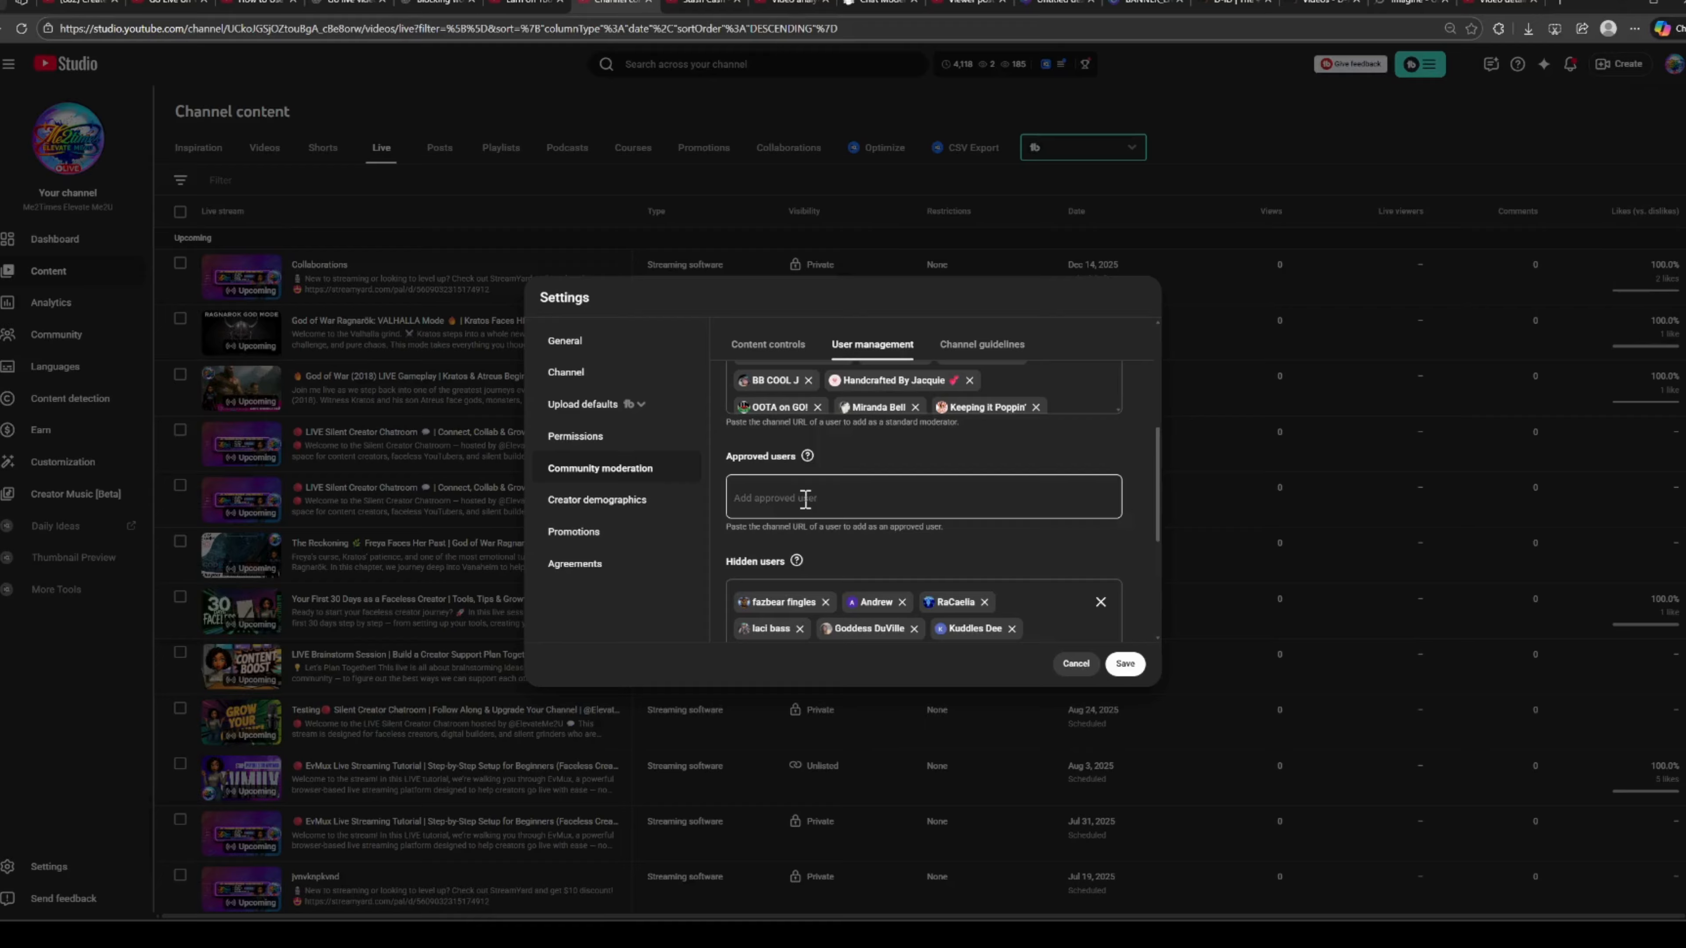
scroll(805, 499, down, 1)
scroll(806, 501, up, 4)
scroll(805, 499, up, 3)
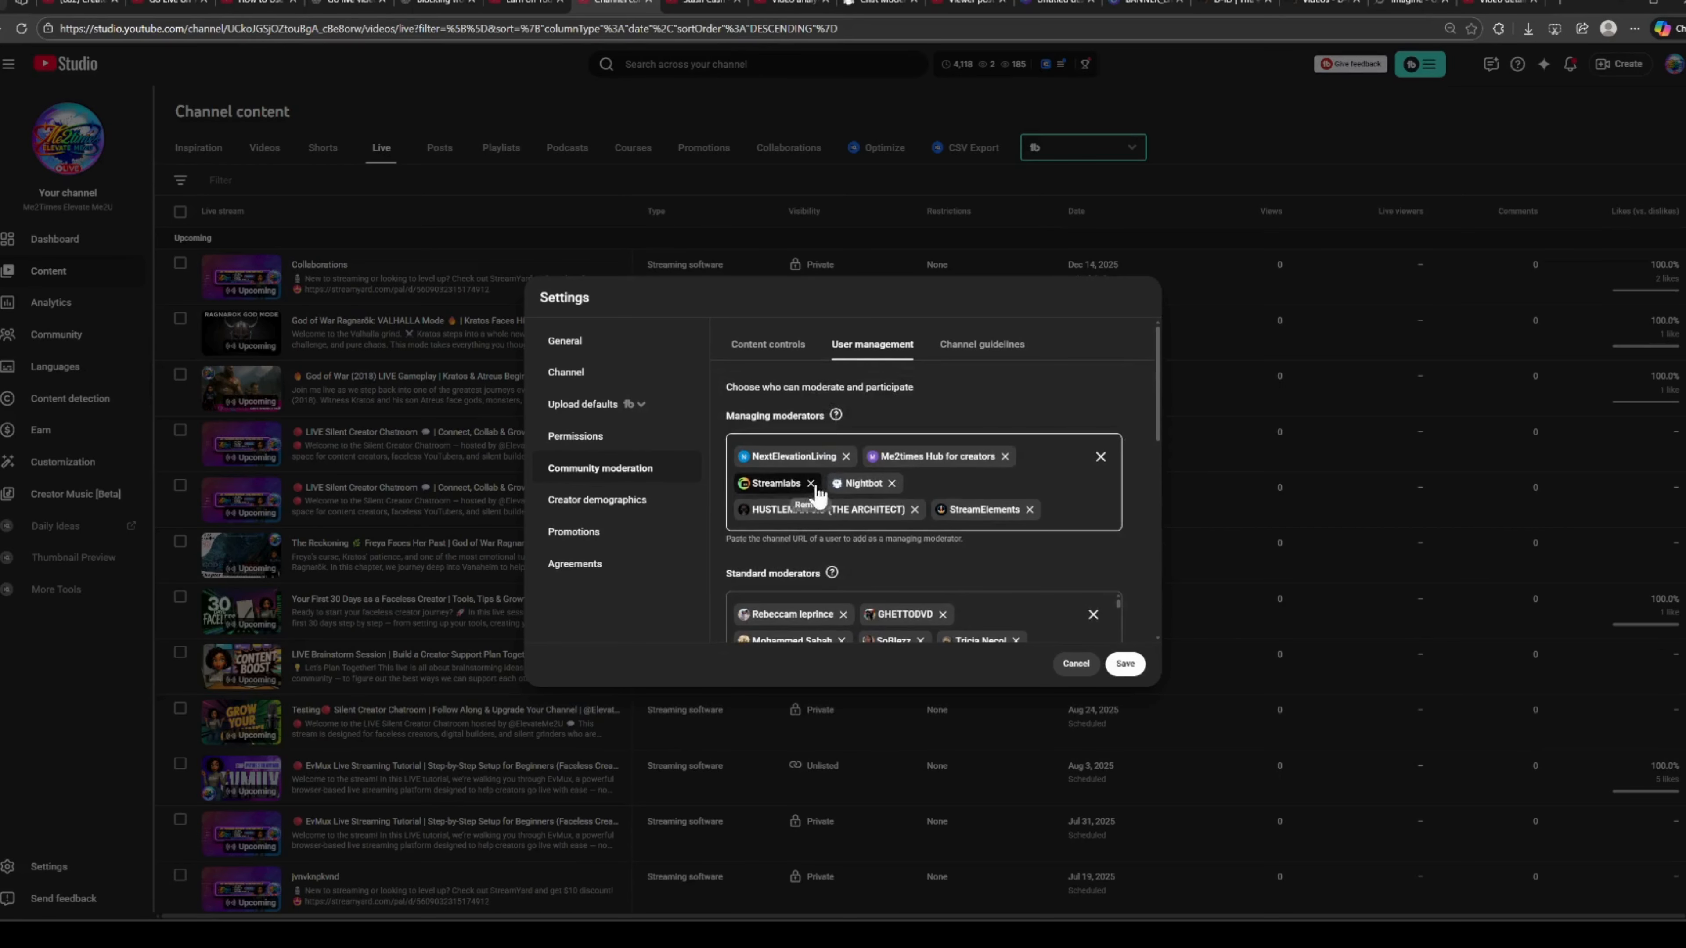
Check the channel guidelines and review the content controls for comments, live chat messages, community posts and blocked words.
click(986, 351)
scroll(1004, 445, down, 3)
click(788, 356)
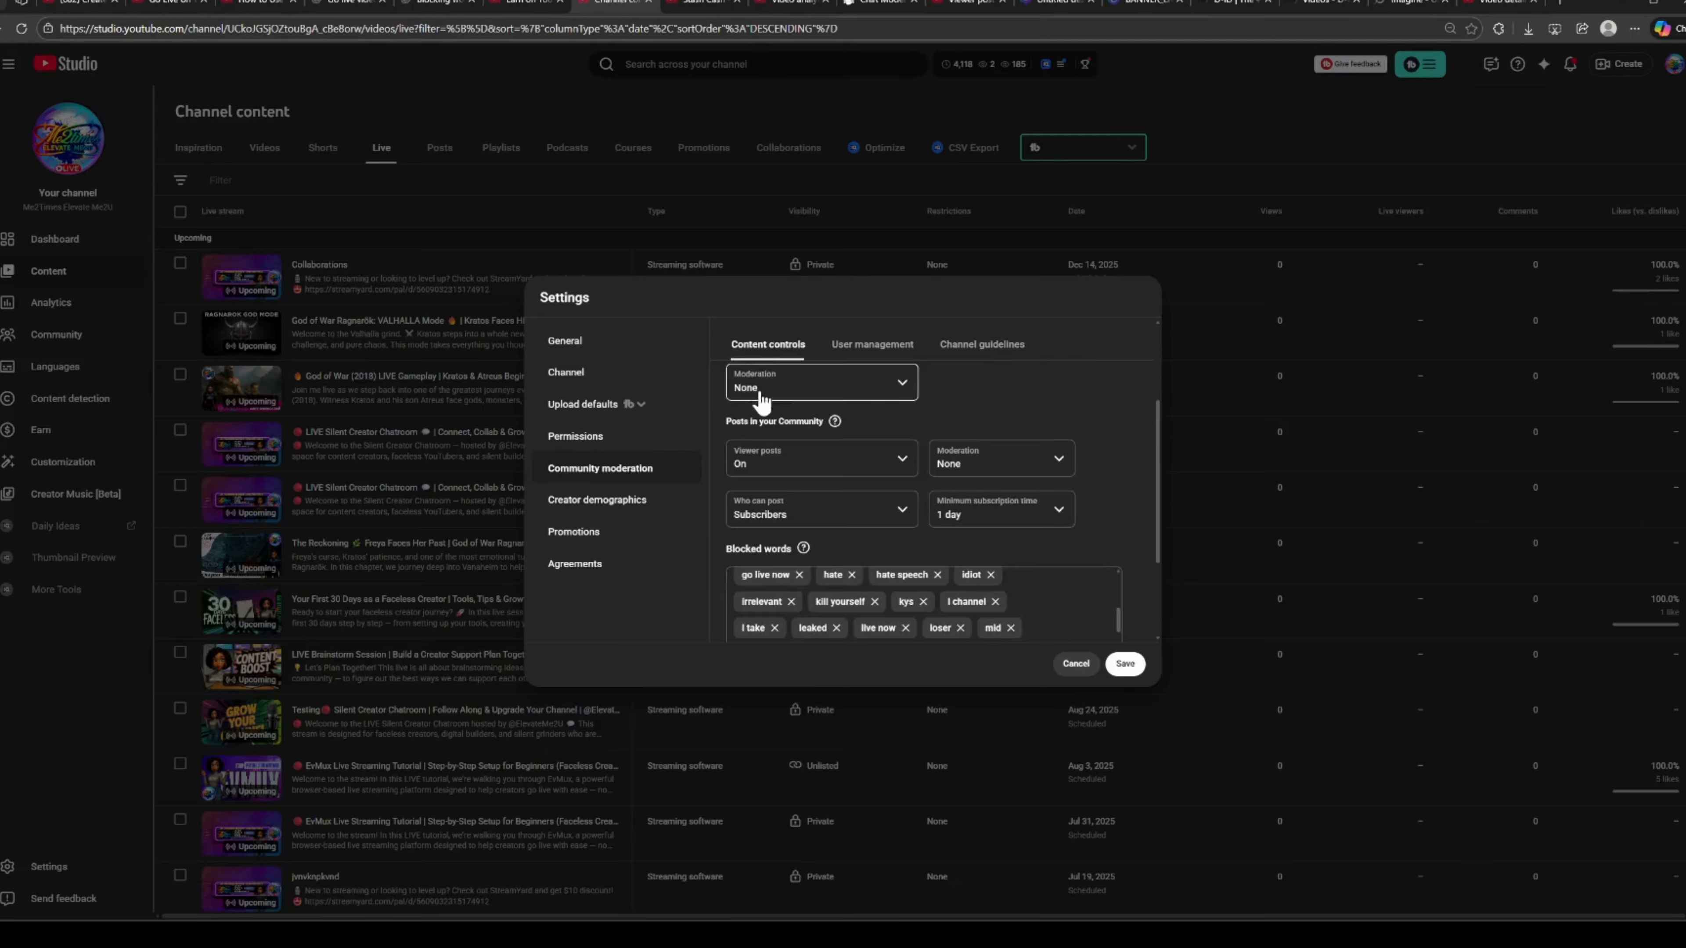
scroll(763, 446, down, 2)
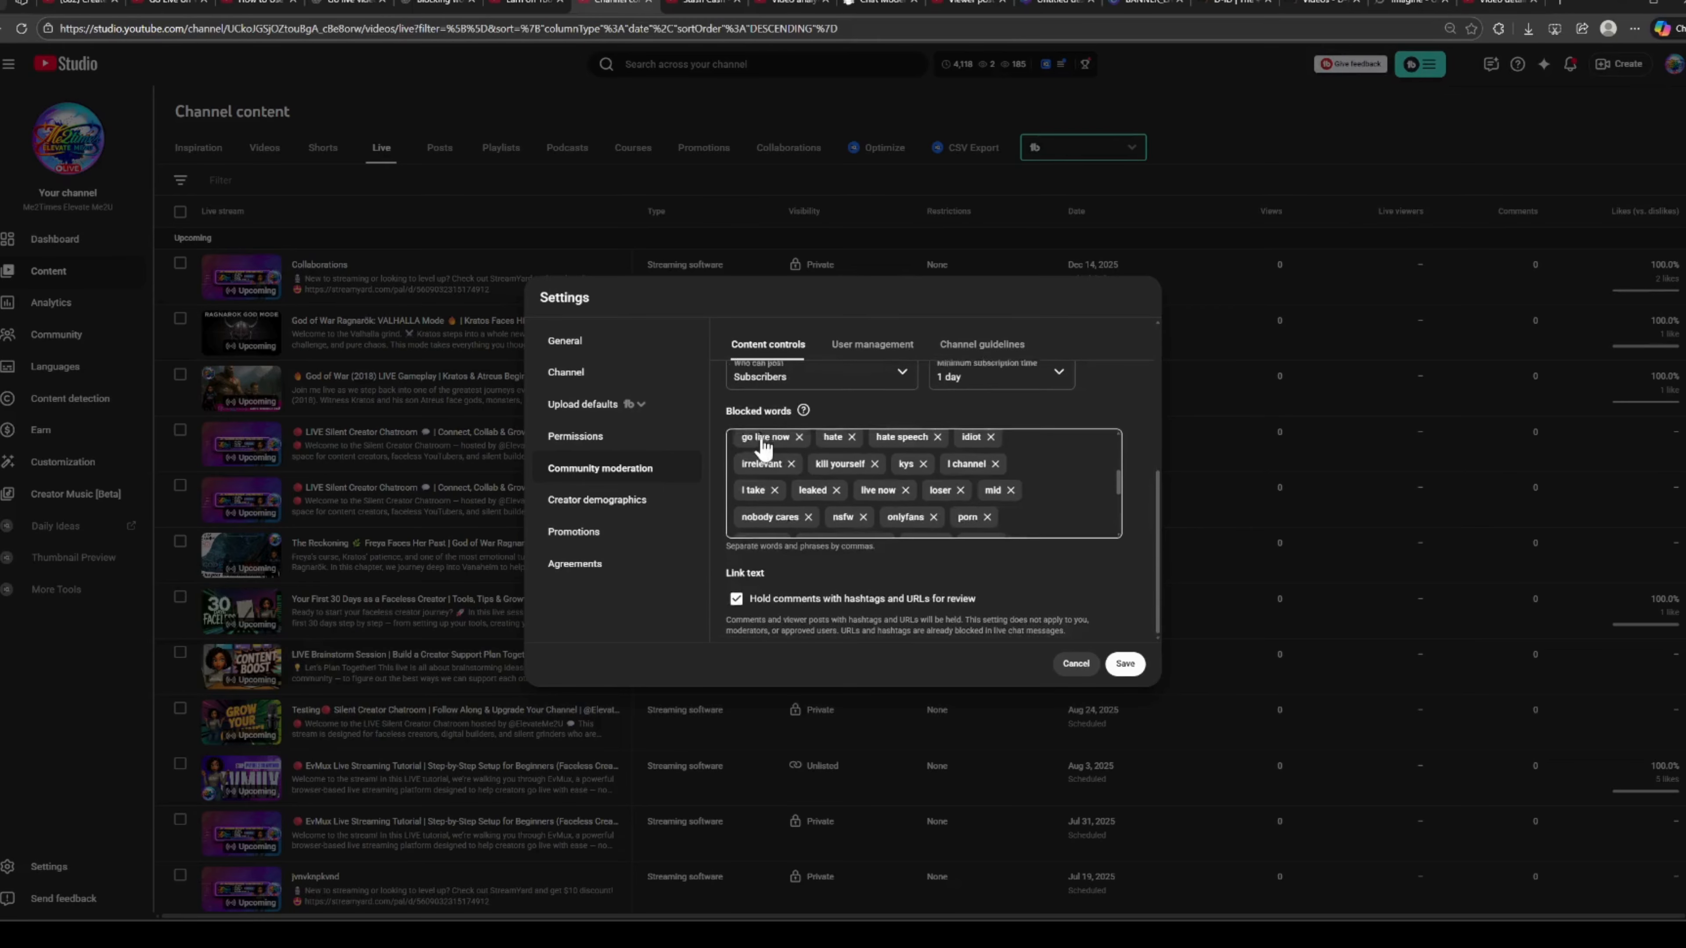
scroll(764, 446, up, 3)
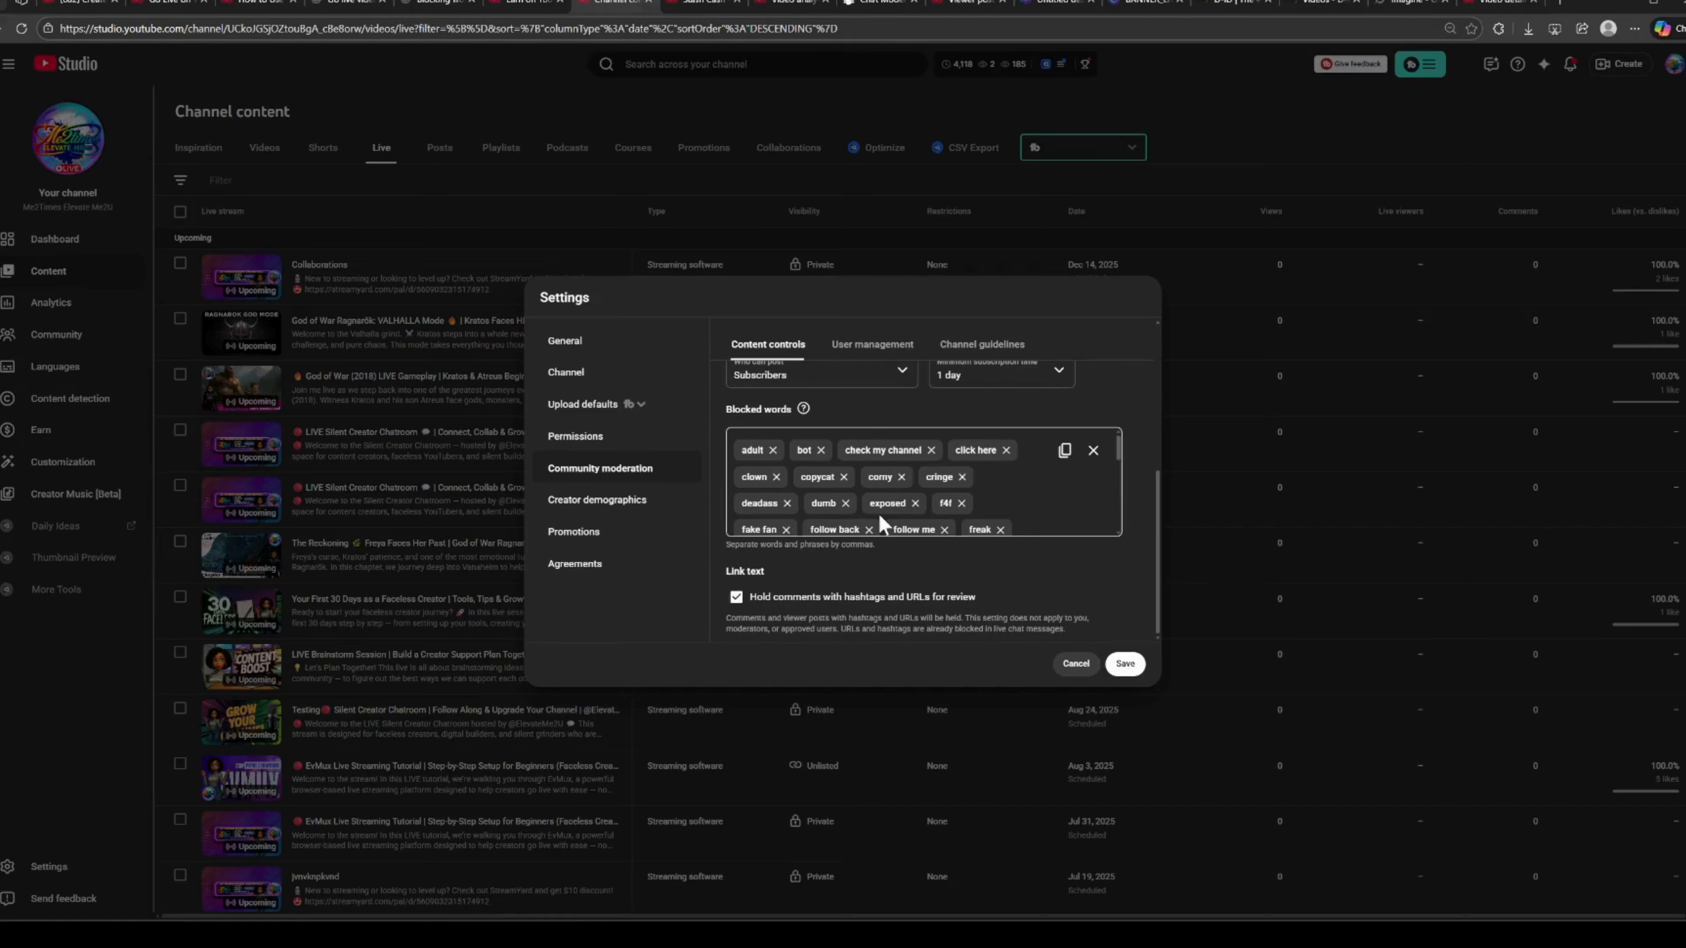
scroll(879, 582, up, 2)
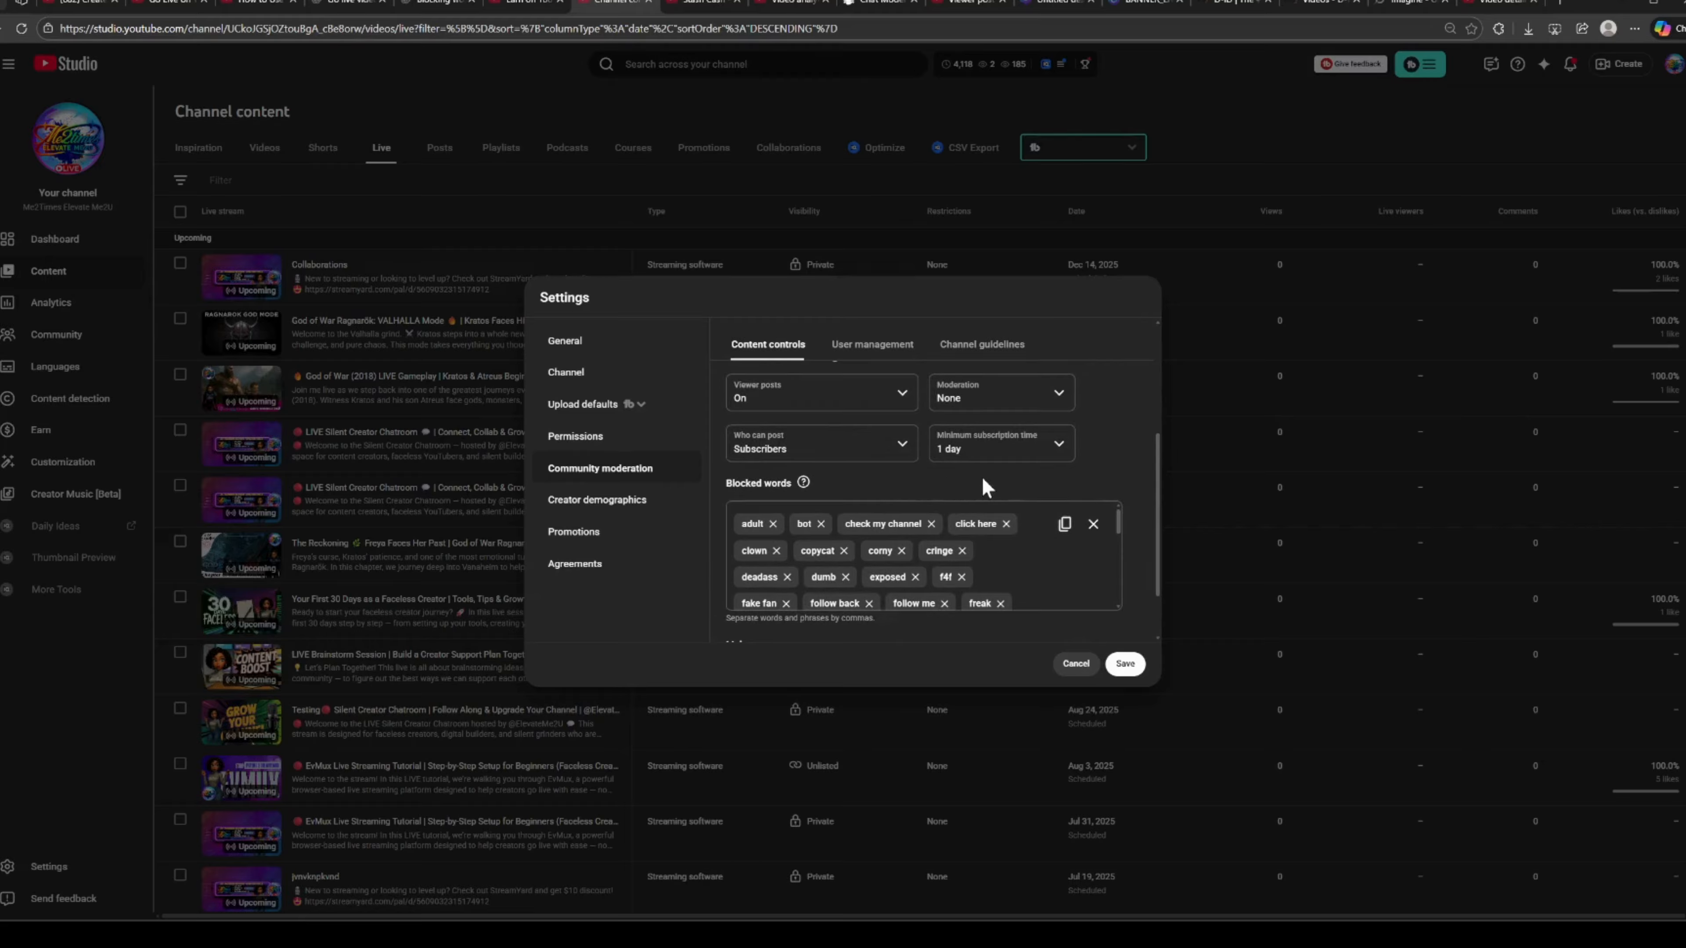
scroll(980, 477, up, 4)
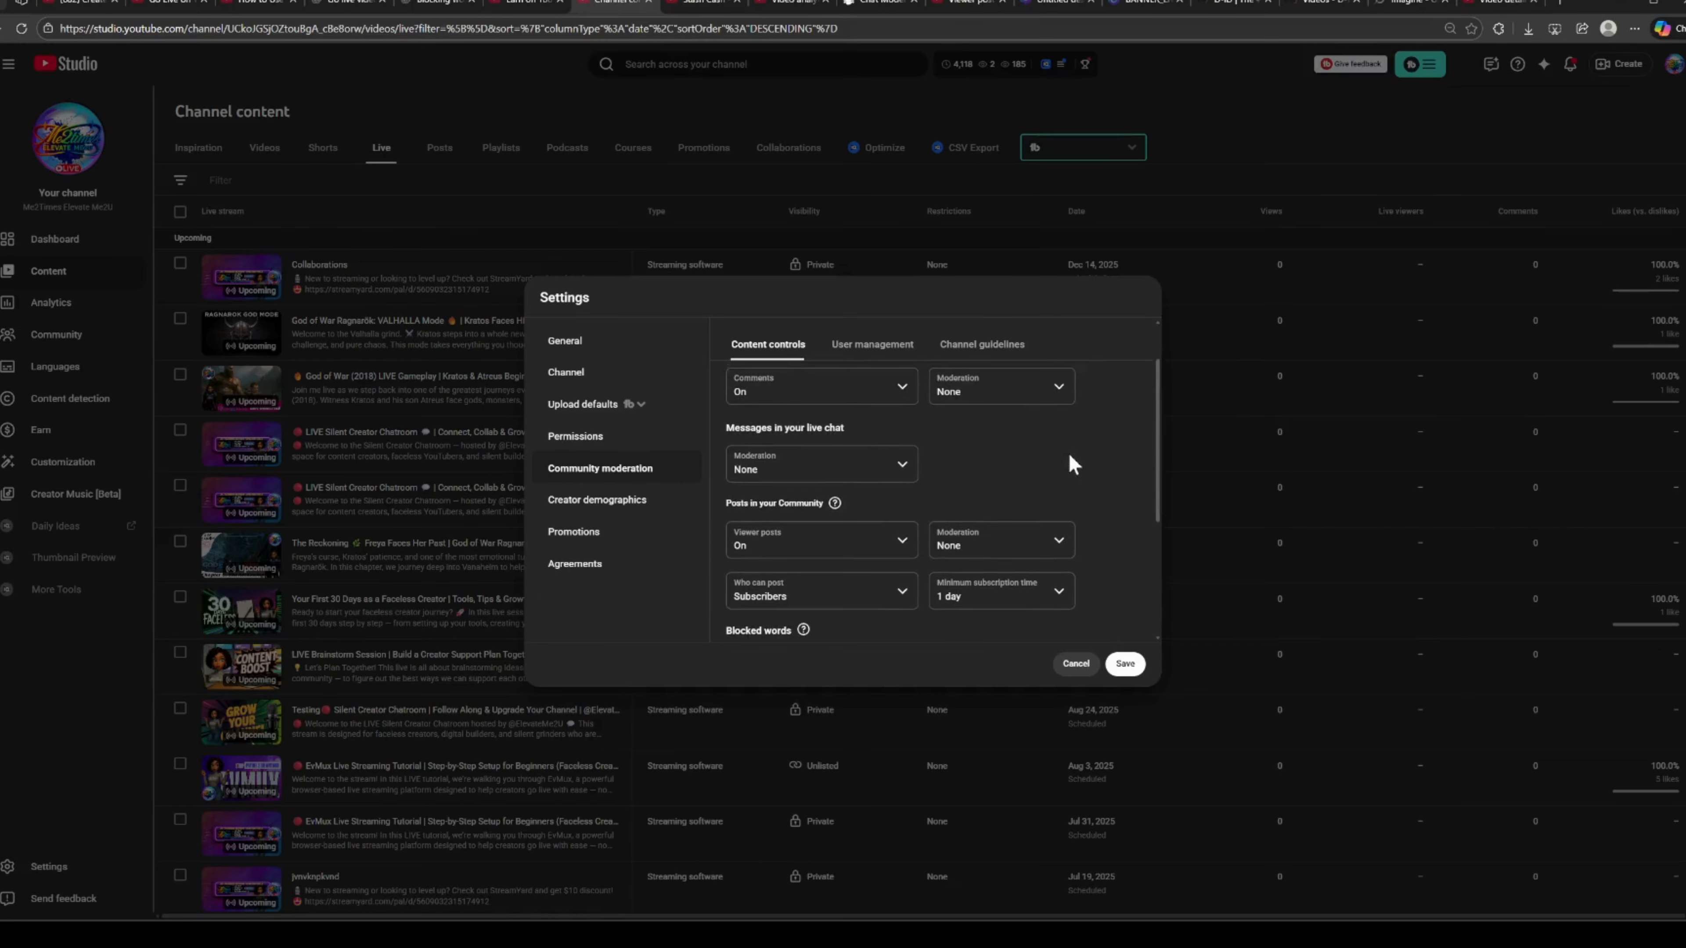
scroll(976, 472, up, 2)
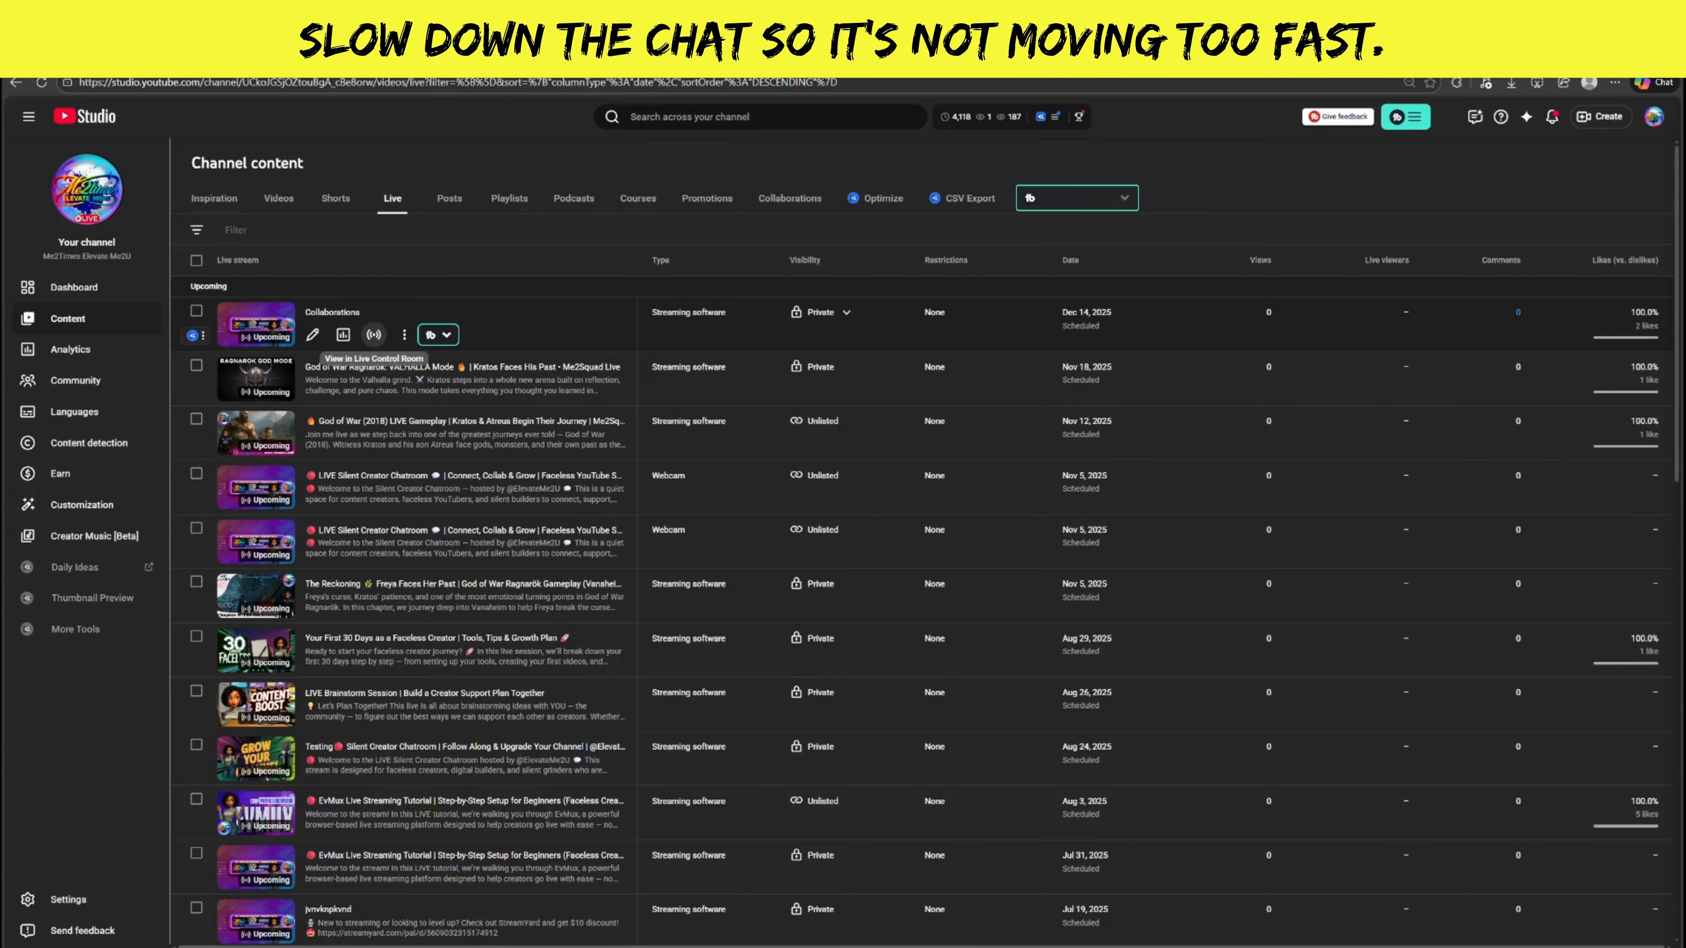
Open the upcoming Collaborations stream in the Live Control Room and start editing its settings.
click(373, 335)
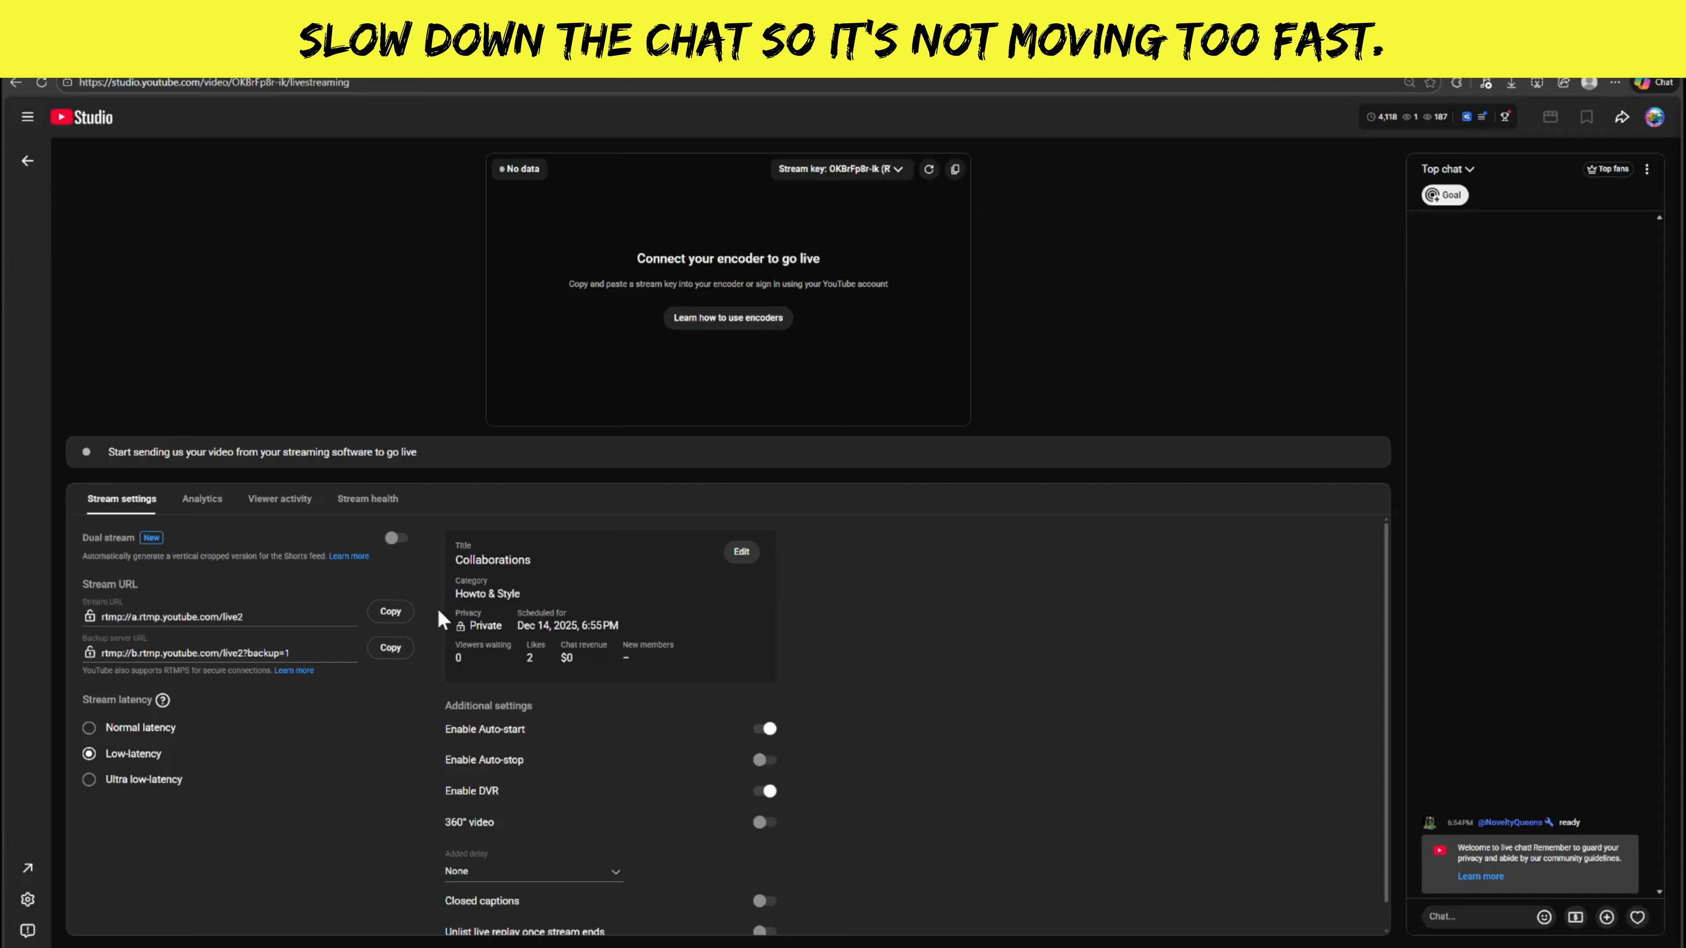
scroll(437, 609, down, 1)
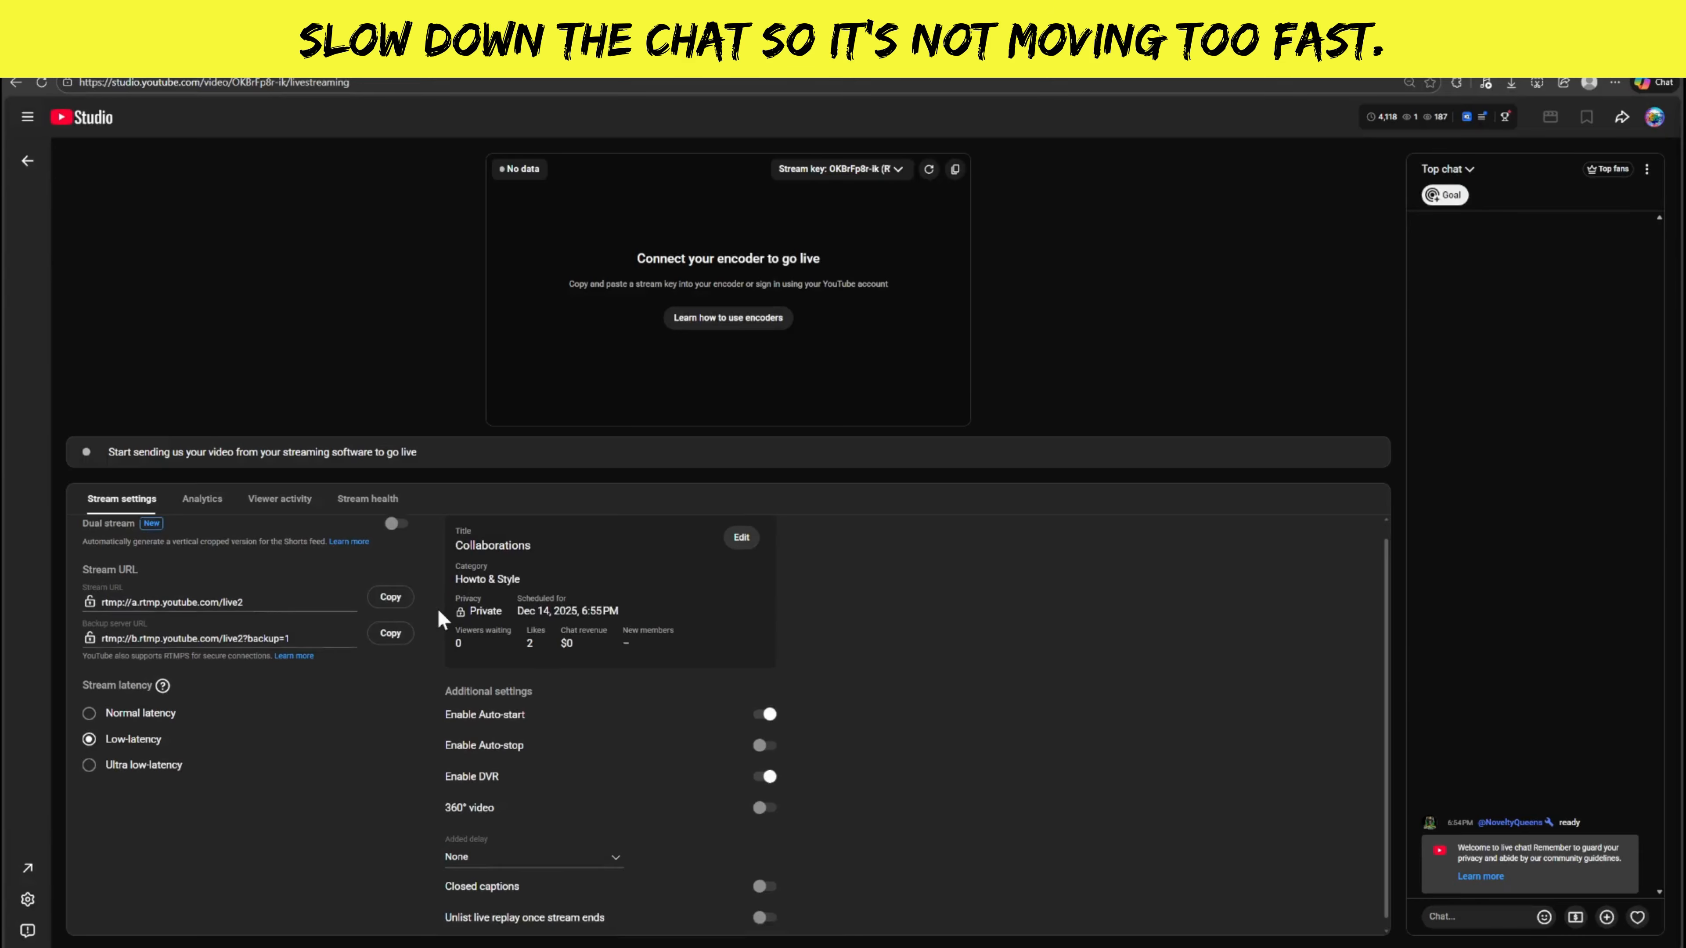
click(740, 526)
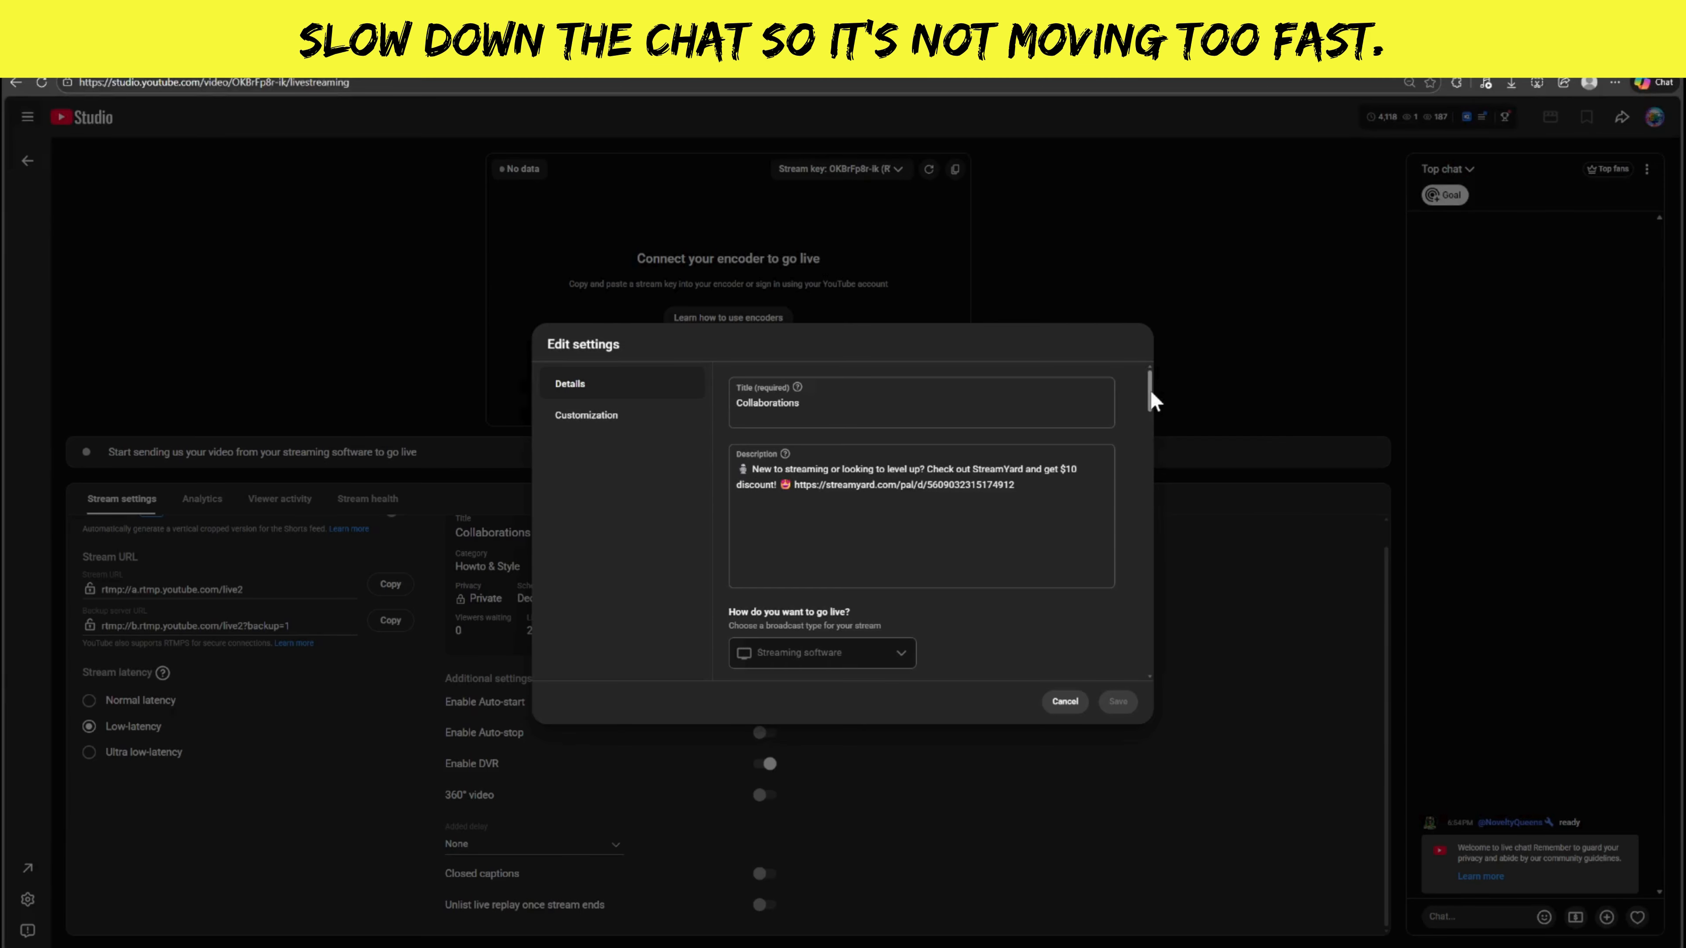
Limit who can comment on the stream to Subscribers and members with a minimum subscription time of 1 day.
drag(1151, 394, 1151, 664)
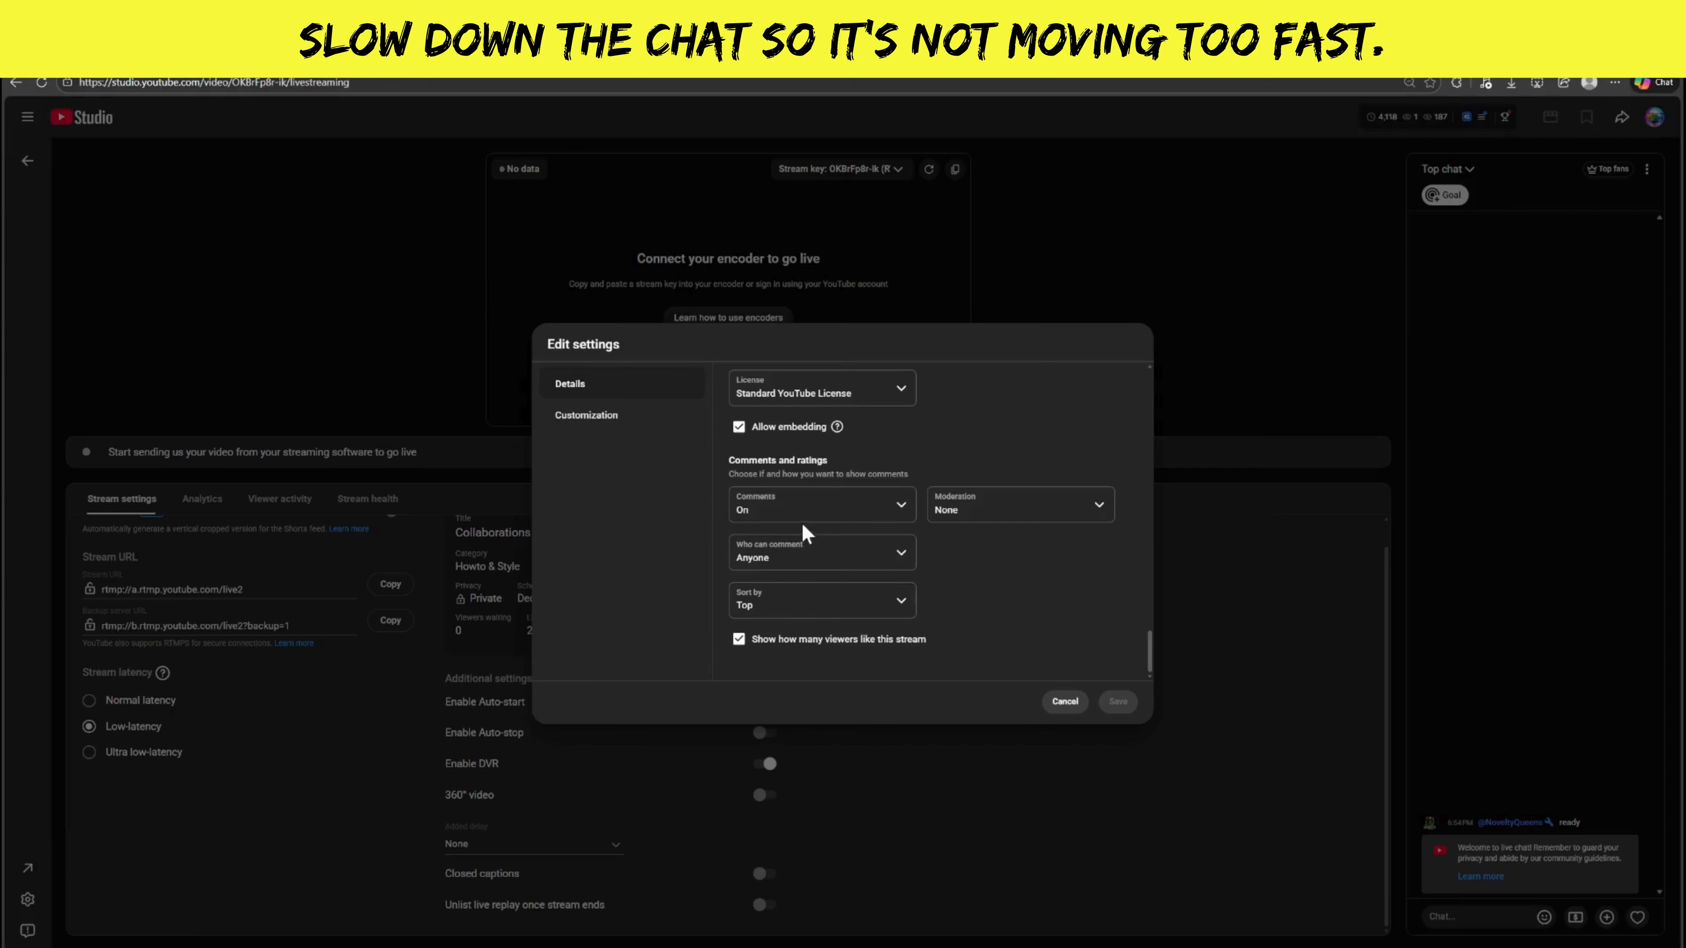
scroll(804, 531, up, 3)
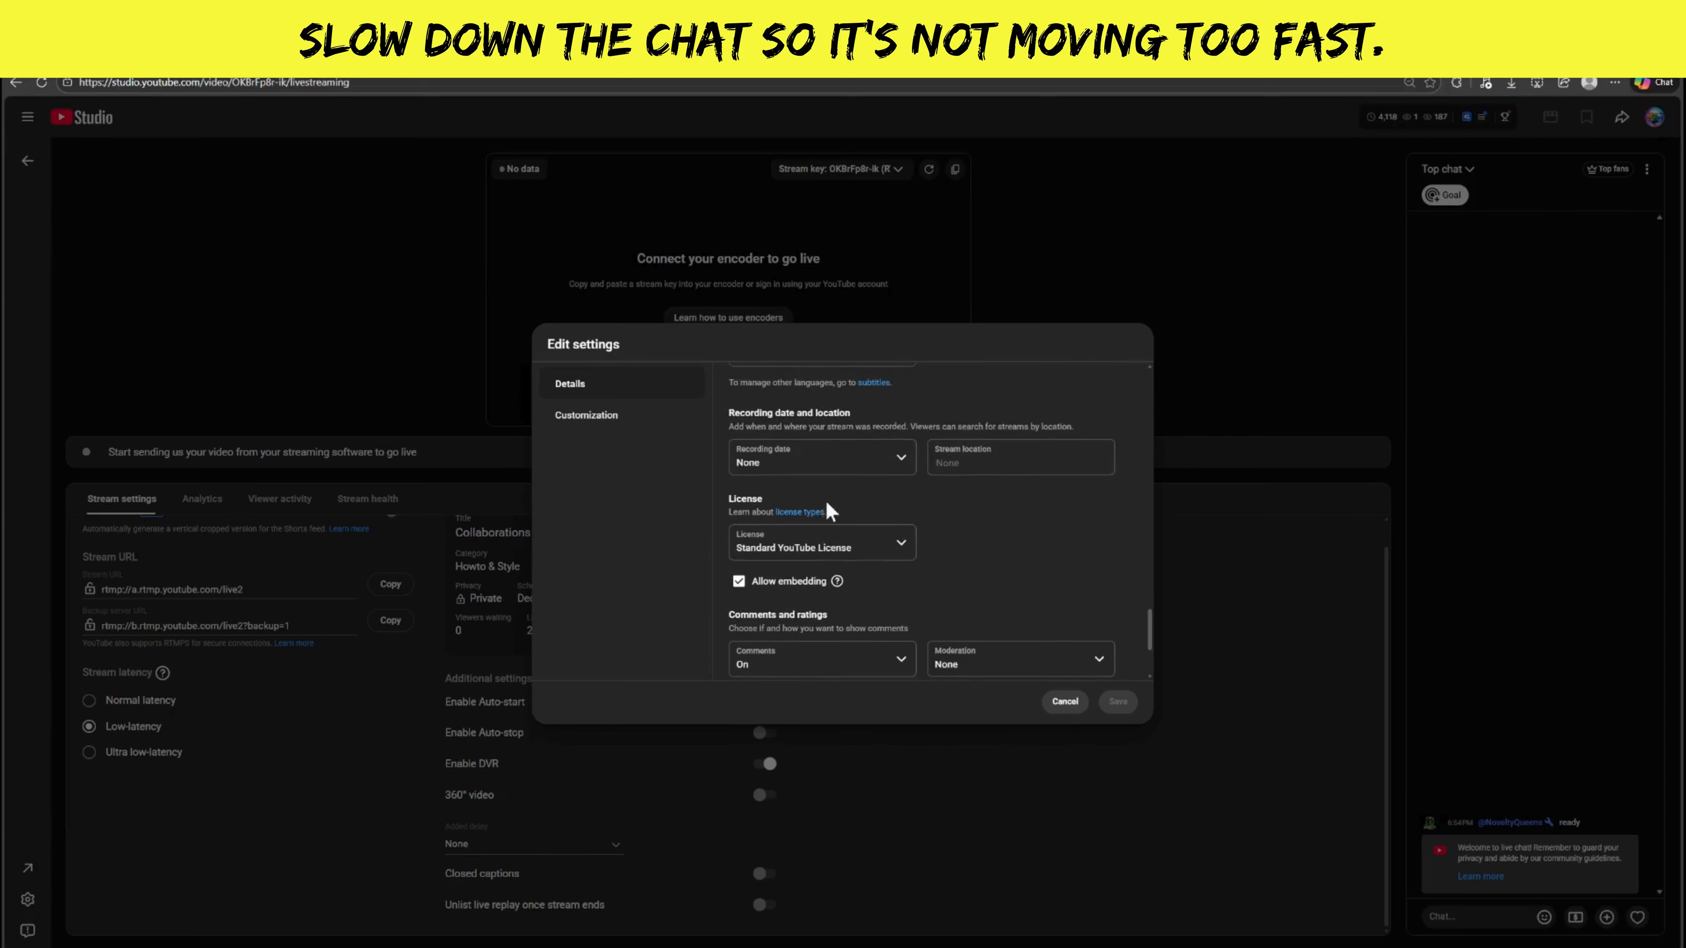
scroll(937, 531, down, 3)
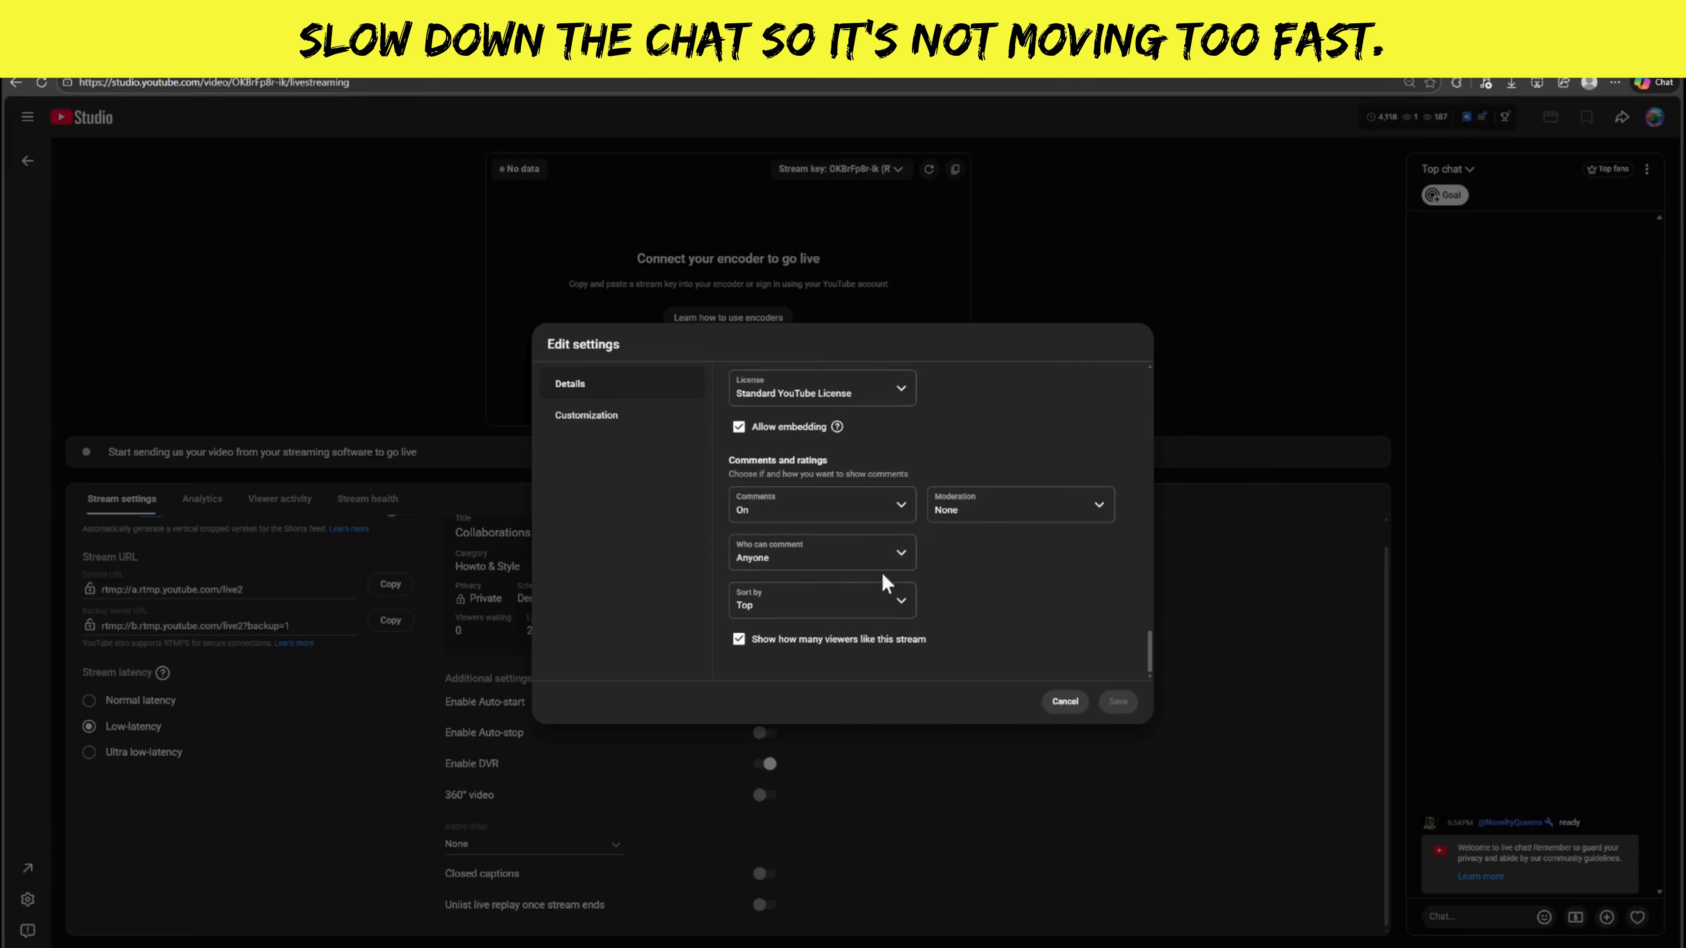
click(816, 568)
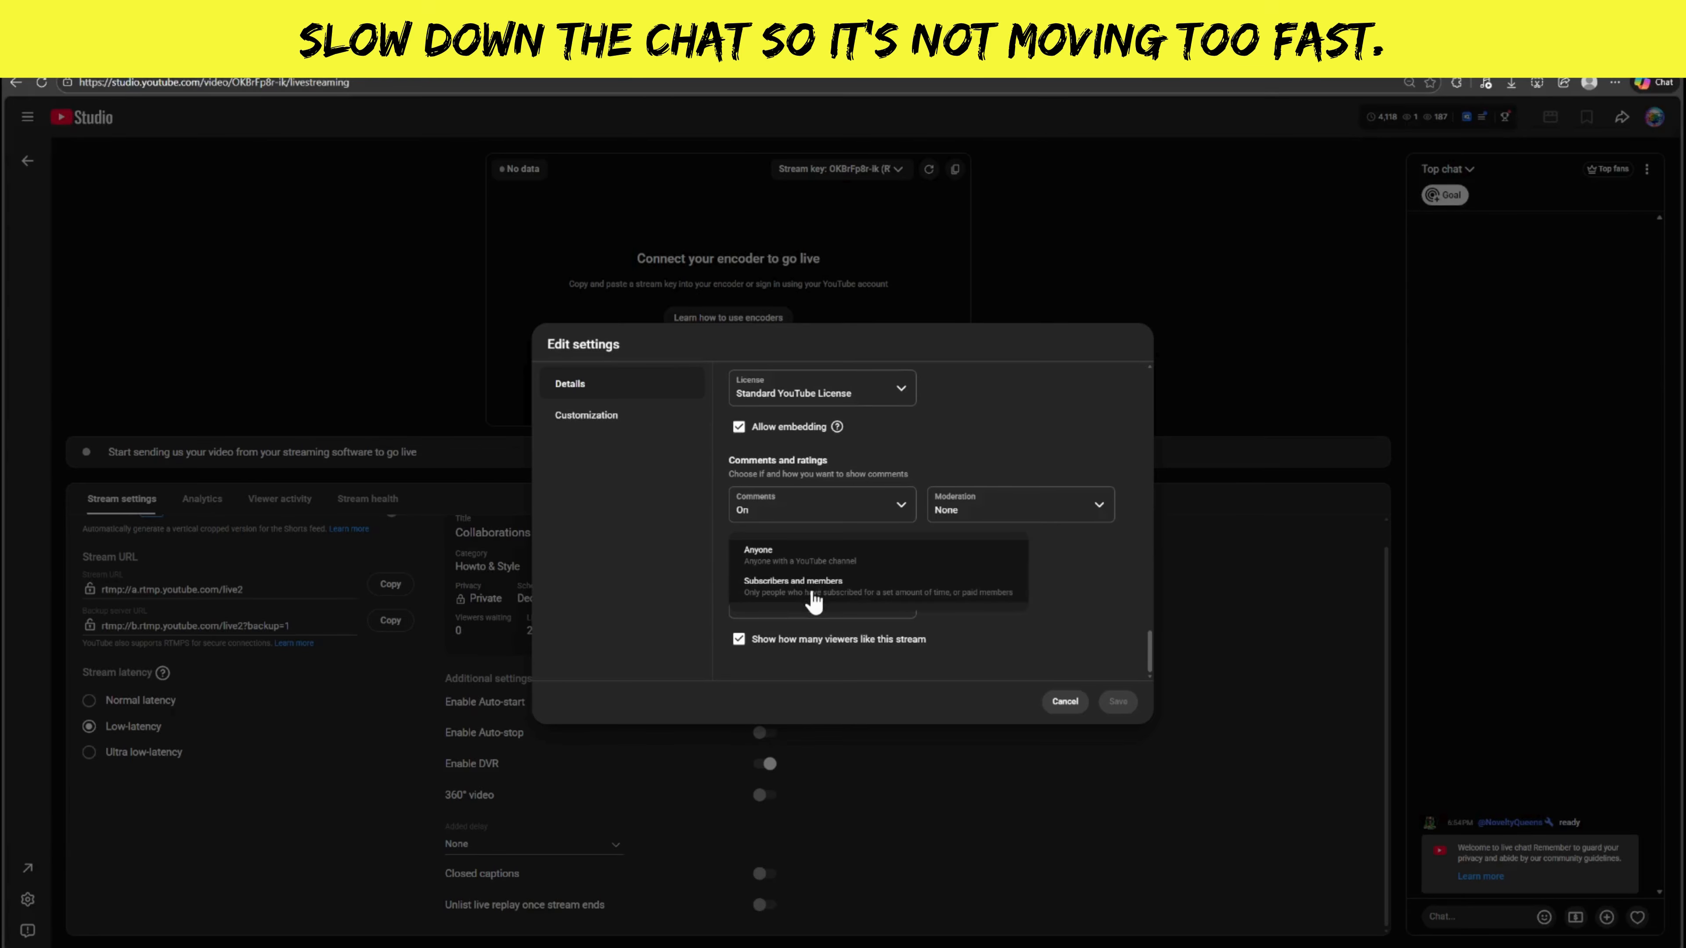
click(814, 587)
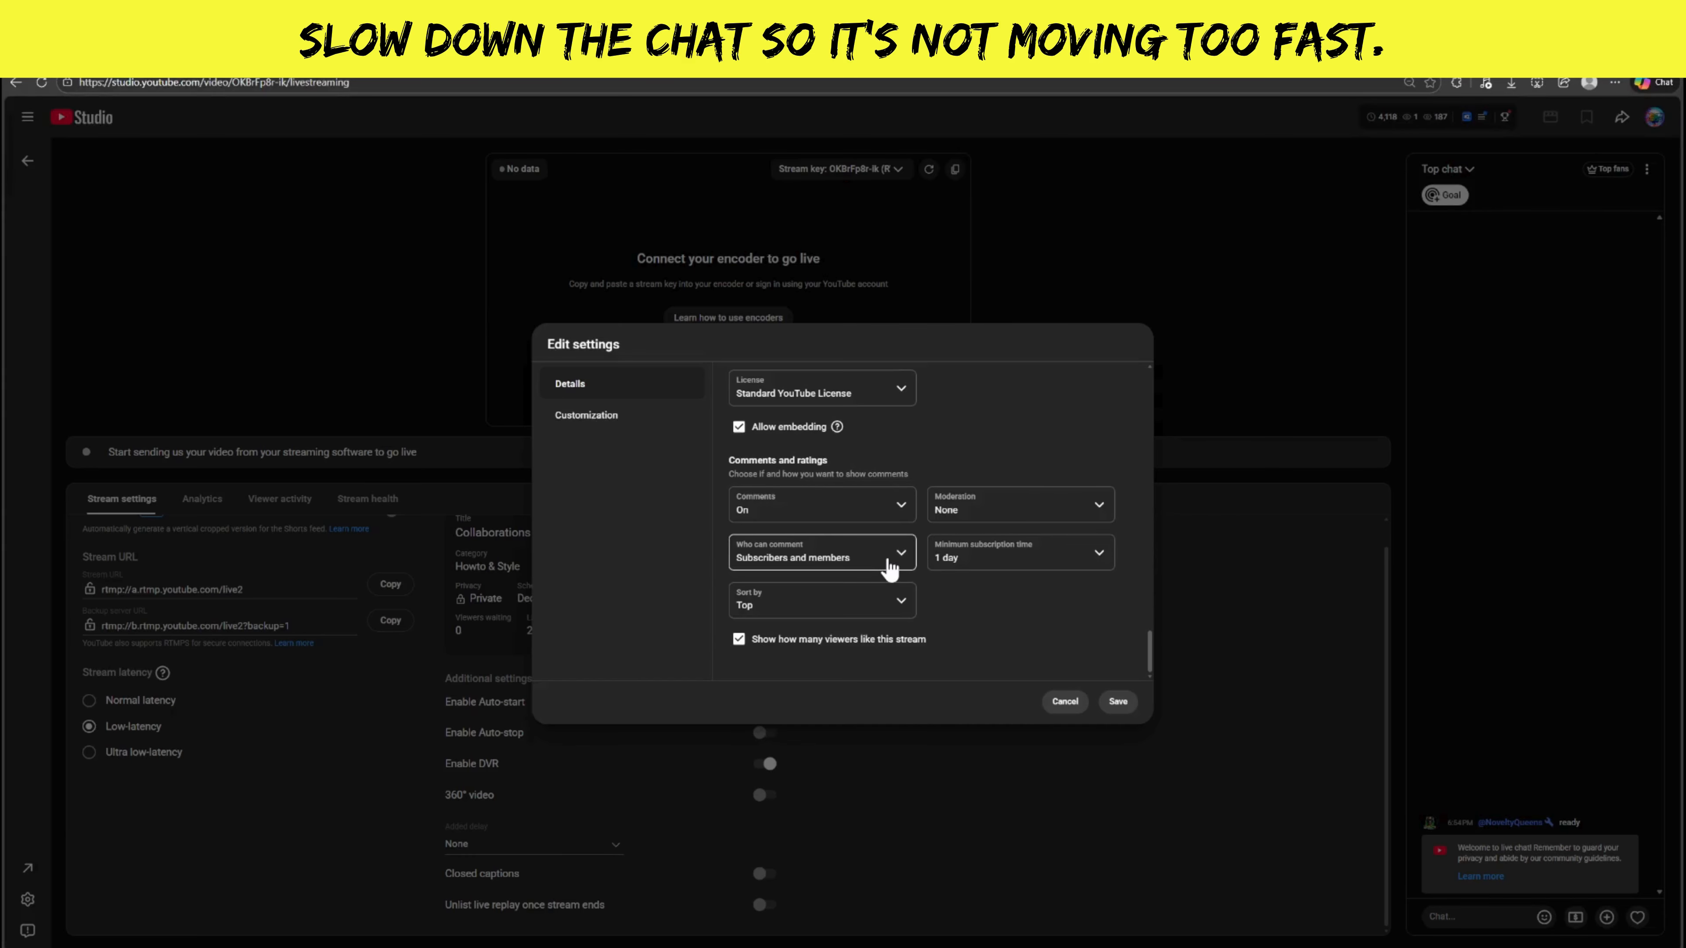
click(1005, 562)
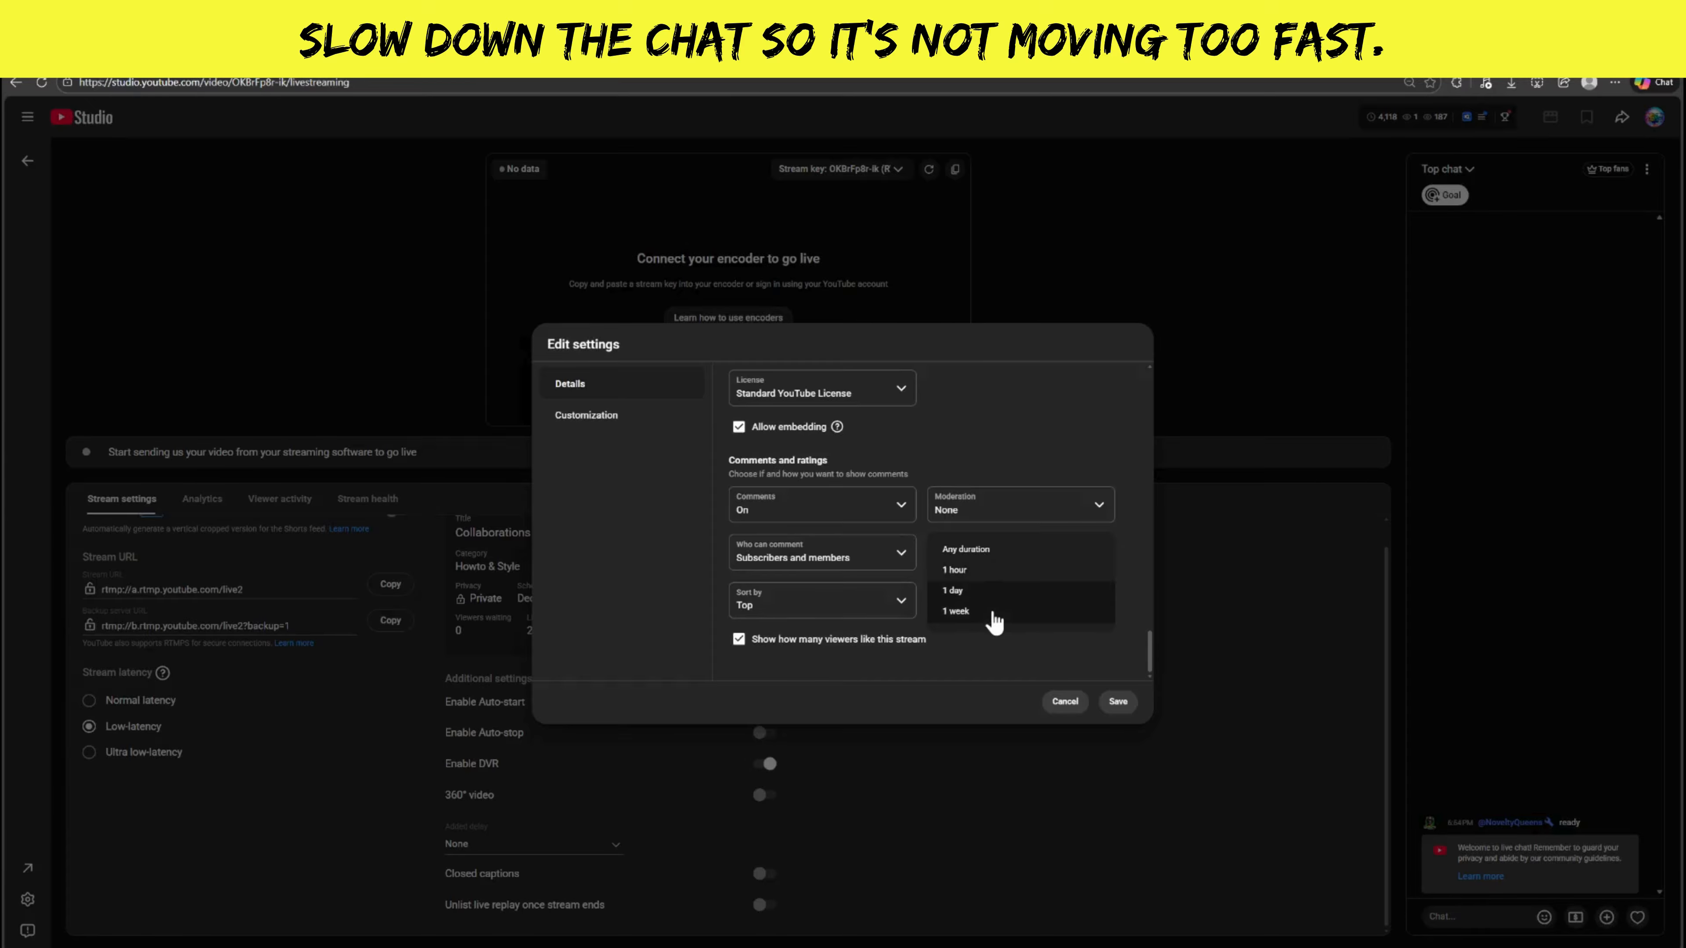
click(953, 591)
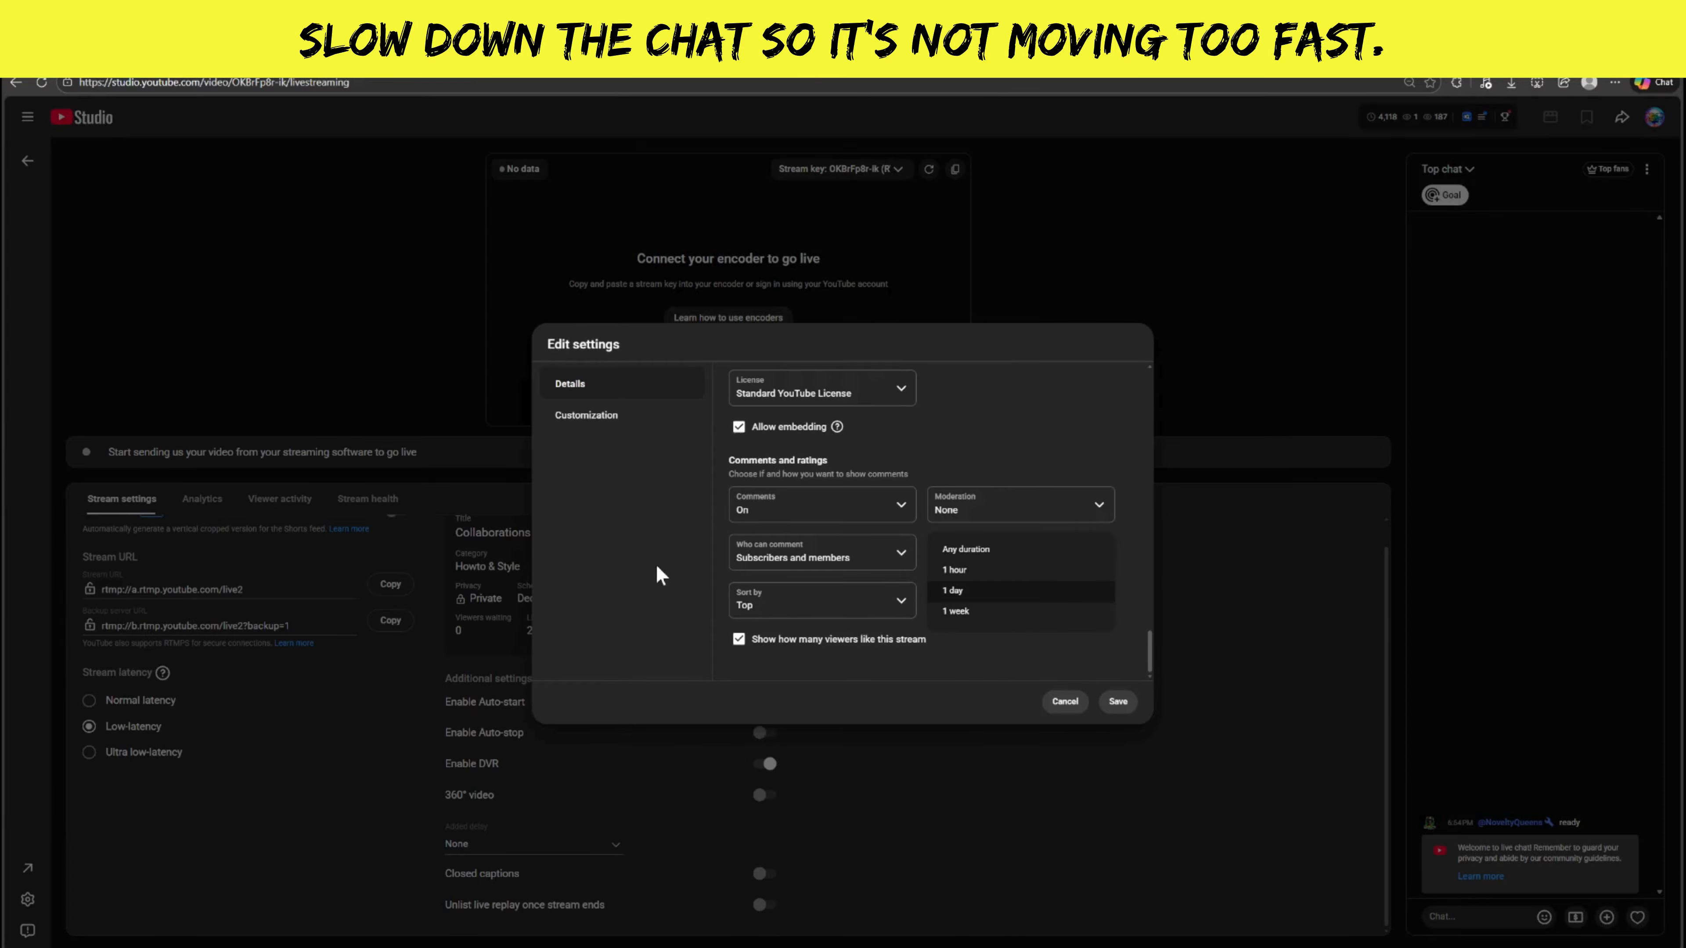
scroll(1045, 639, up, 1)
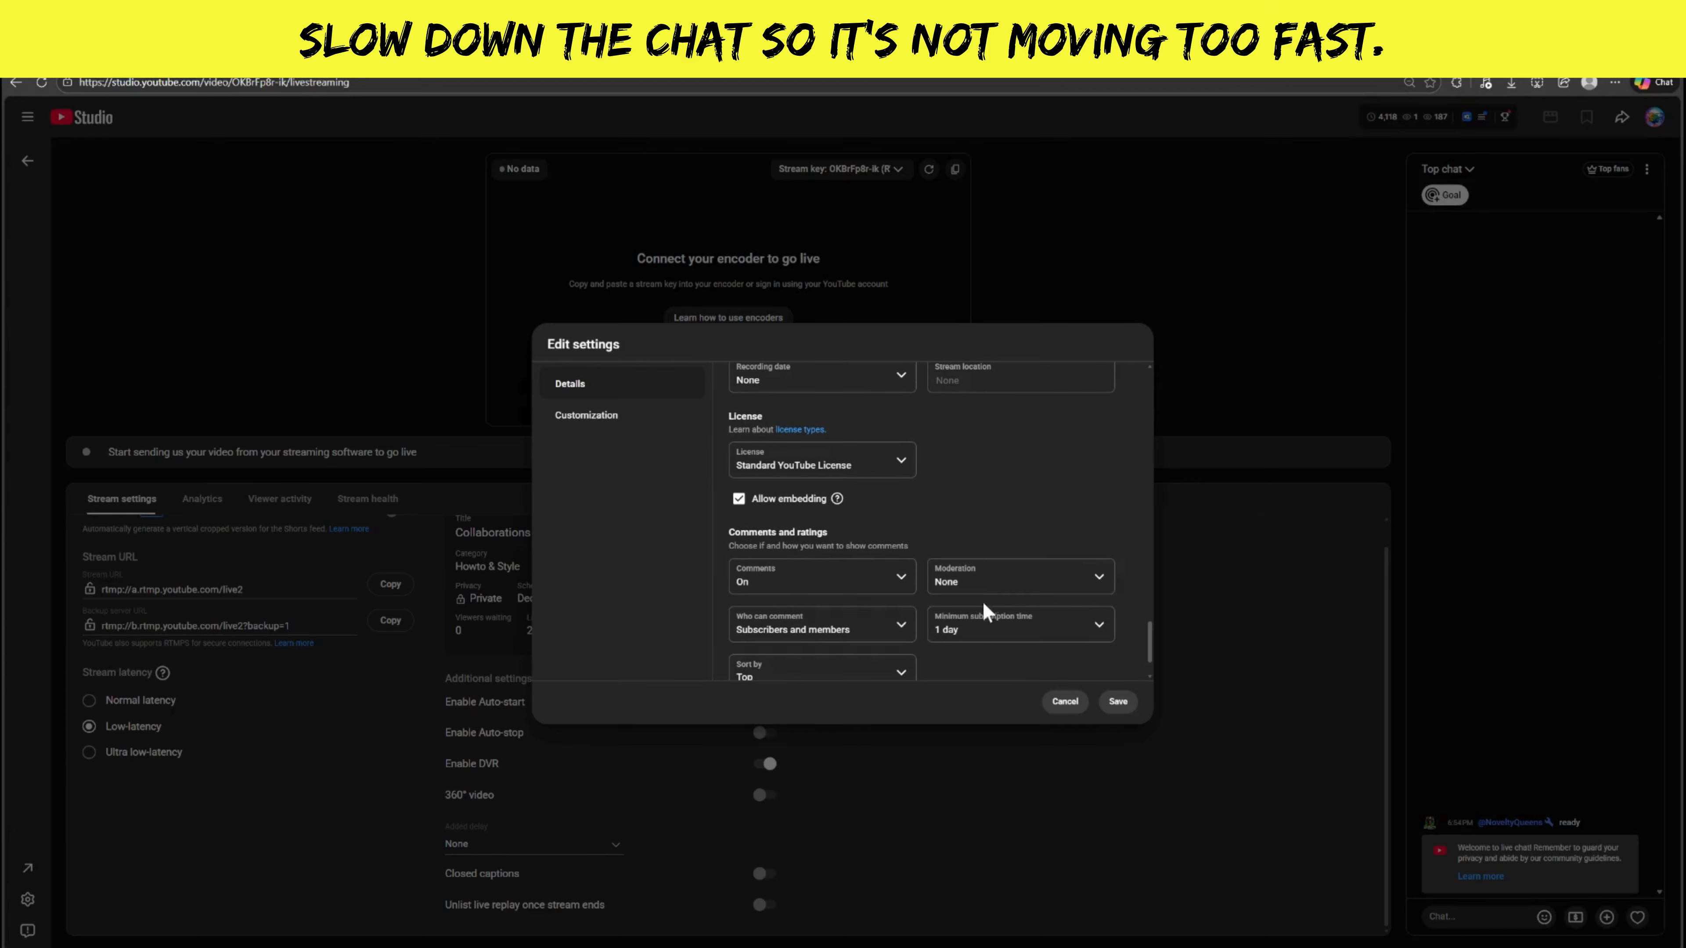
click(991, 637)
click(995, 618)
Open the stream's customization settings and review the live chat, participant mode and message delay options.
click(625, 436)
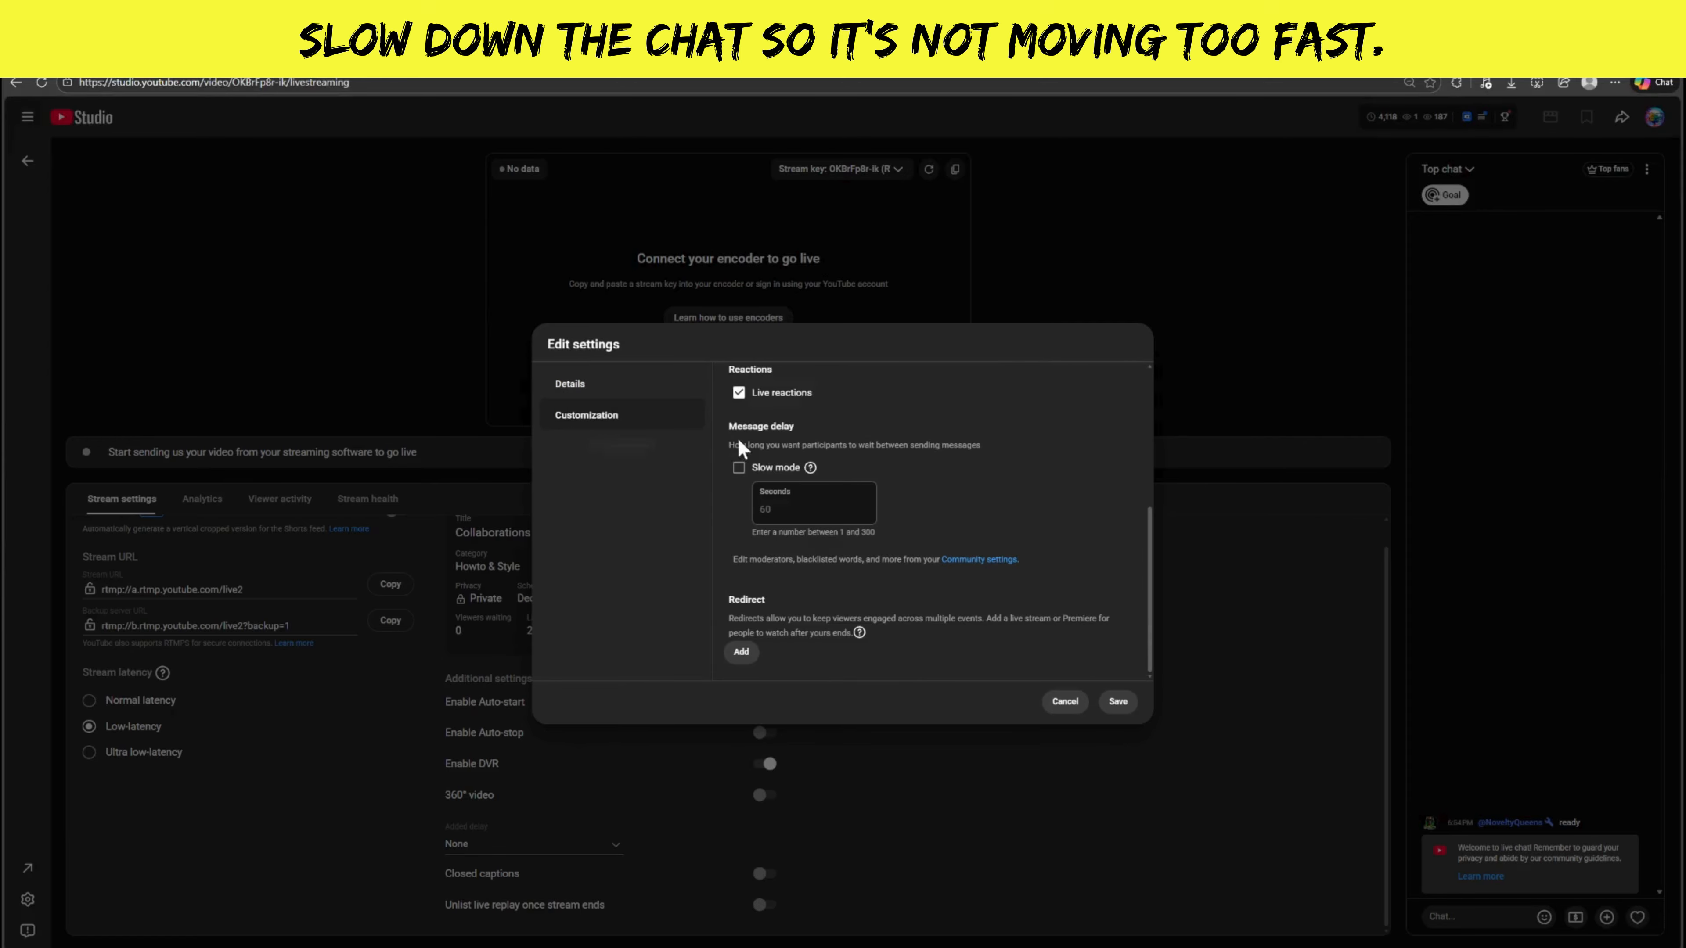
scroll(763, 465, up, 4)
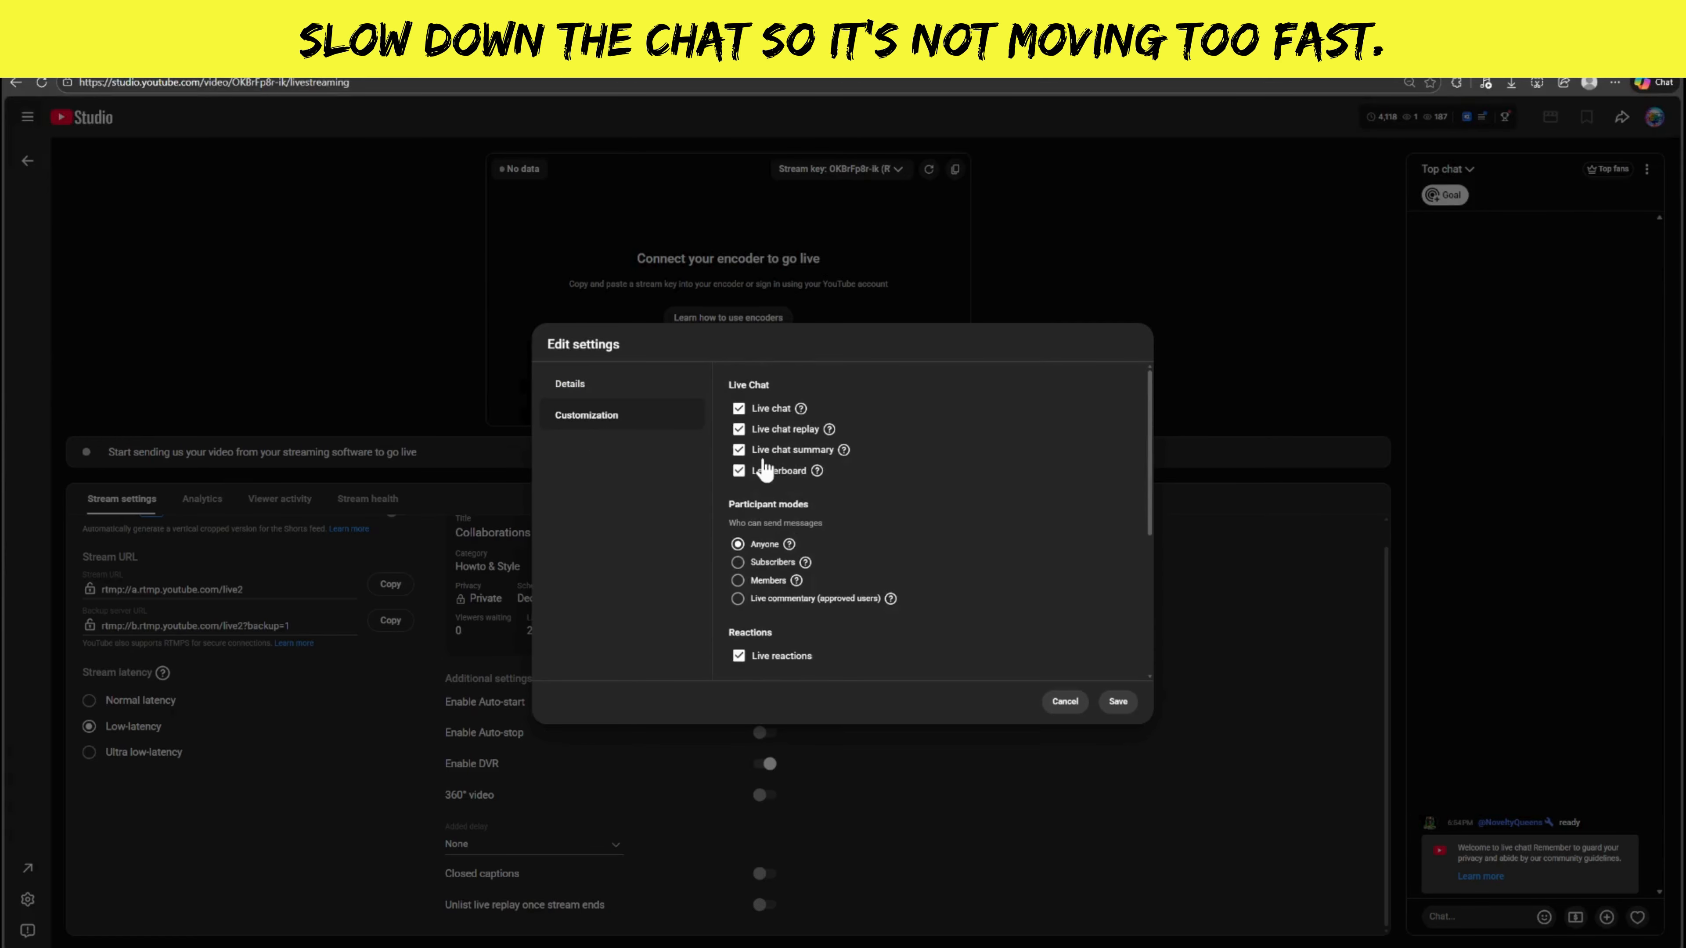